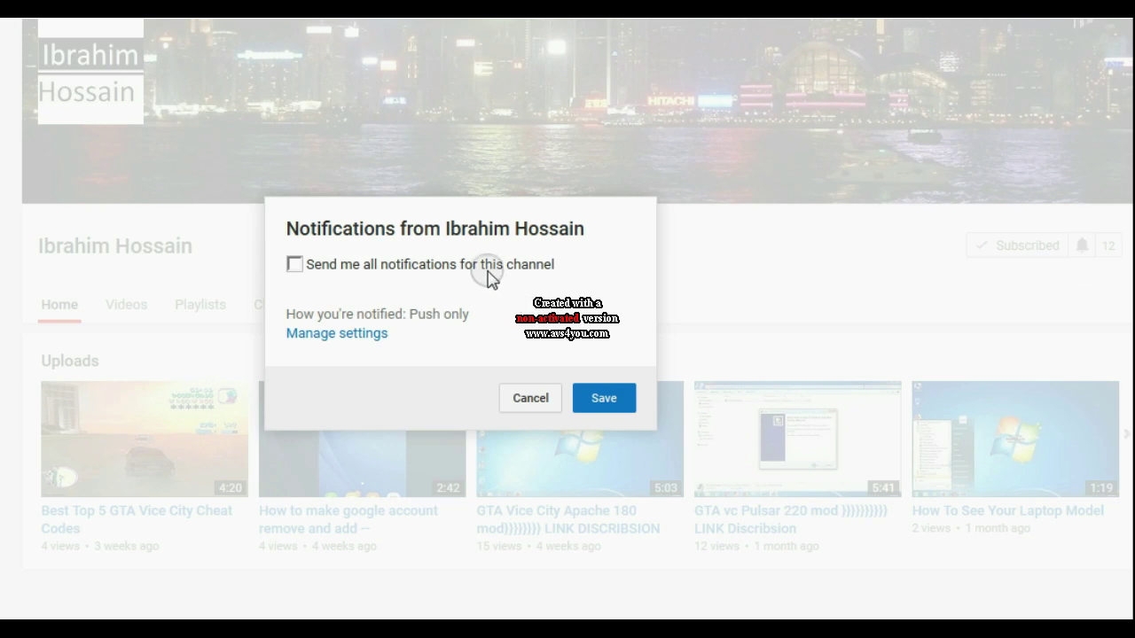
Step: Turn on all notifications for the YouTube channel and save the setting
left_click(483, 268)
left_click(592, 399)
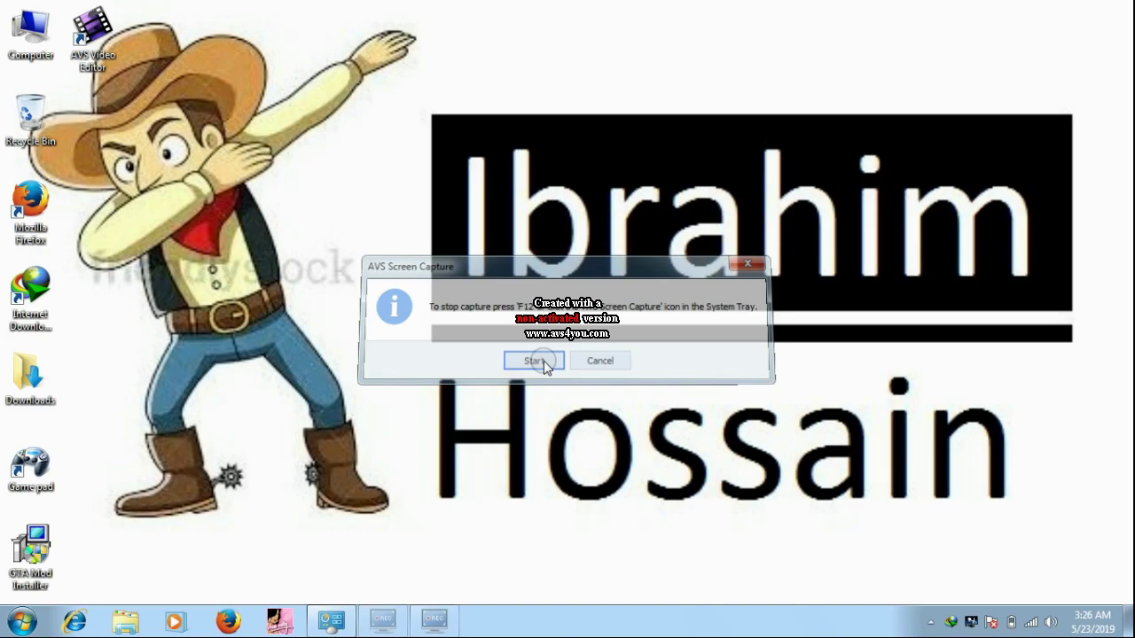
left_click(541, 361)
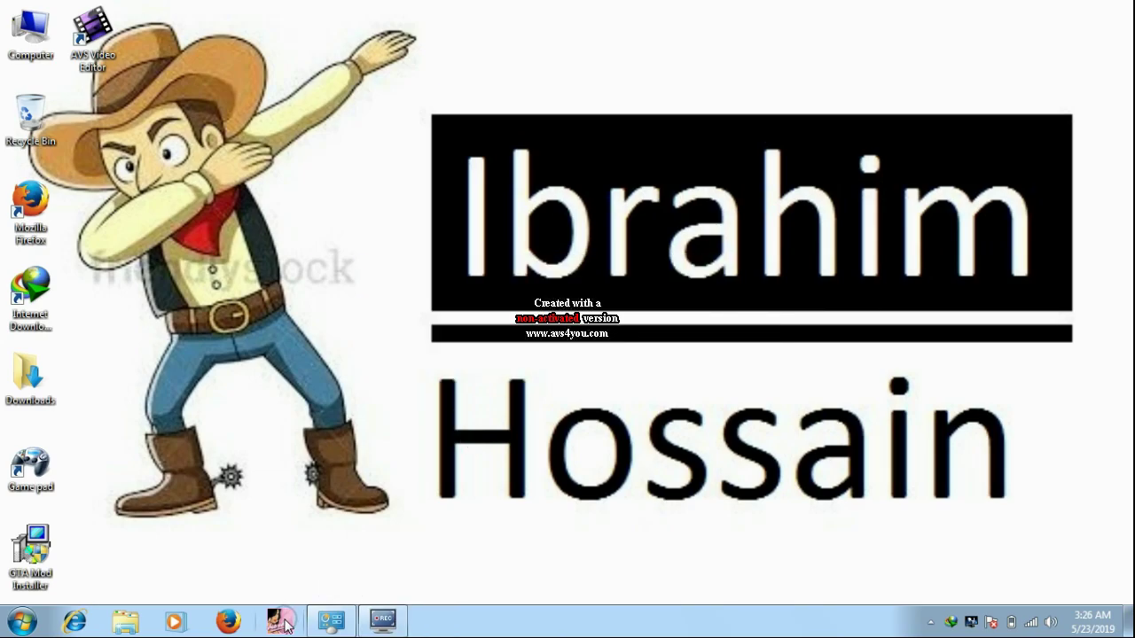
left_click(246, 549)
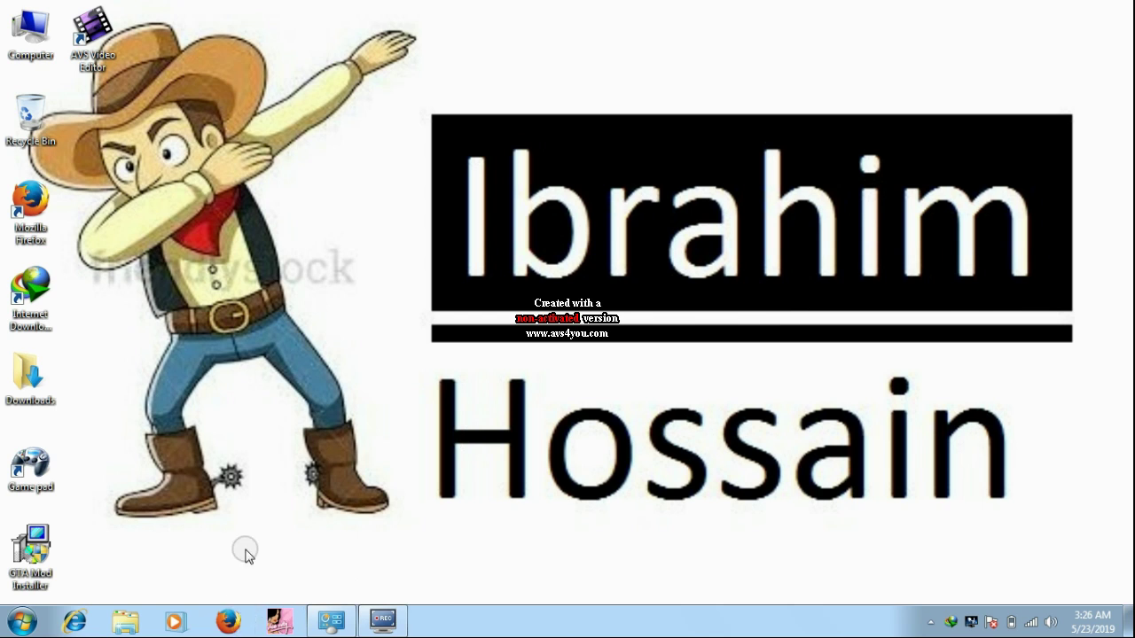
right_click(271, 387)
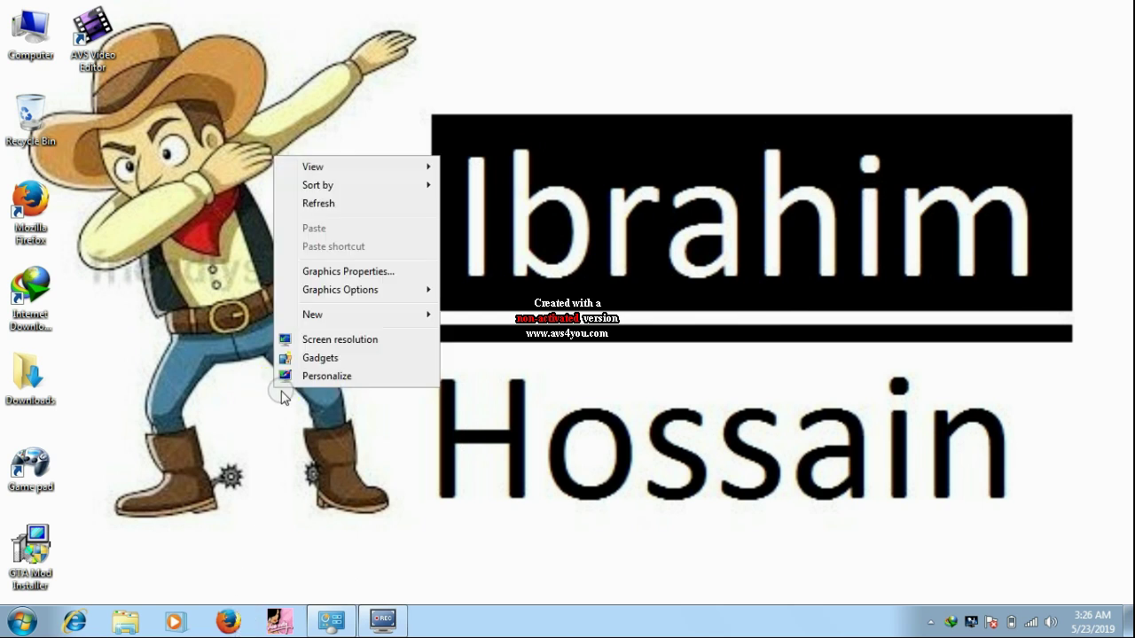
left_click(330, 205)
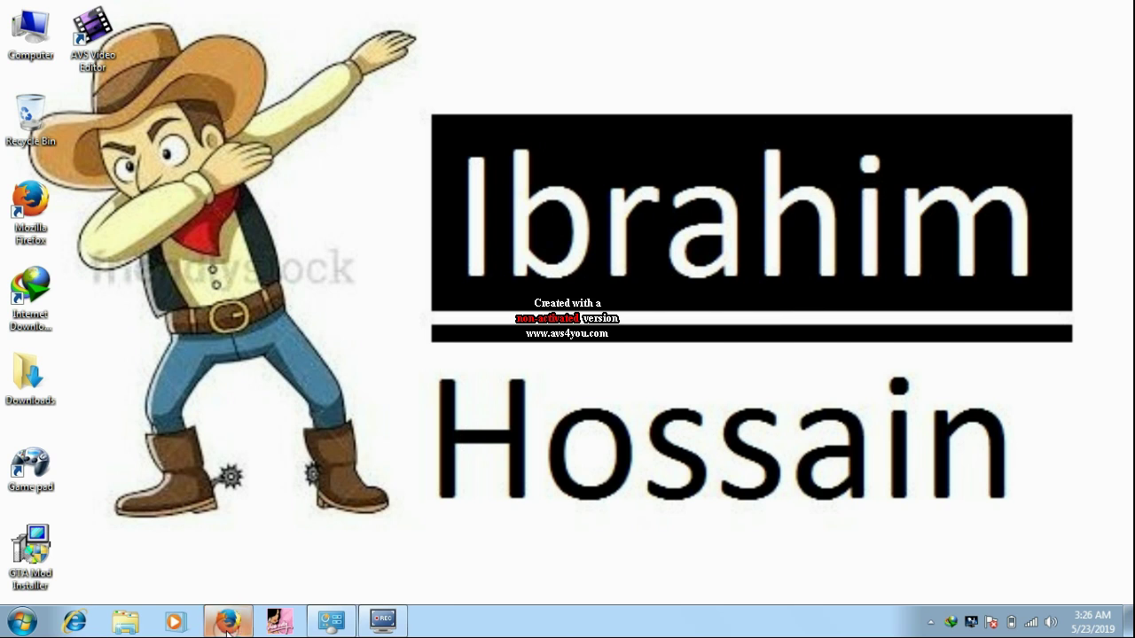
Step: Switch to Firefox, search the web for filepuma.com and open the Filepuma website
left_click(228, 624)
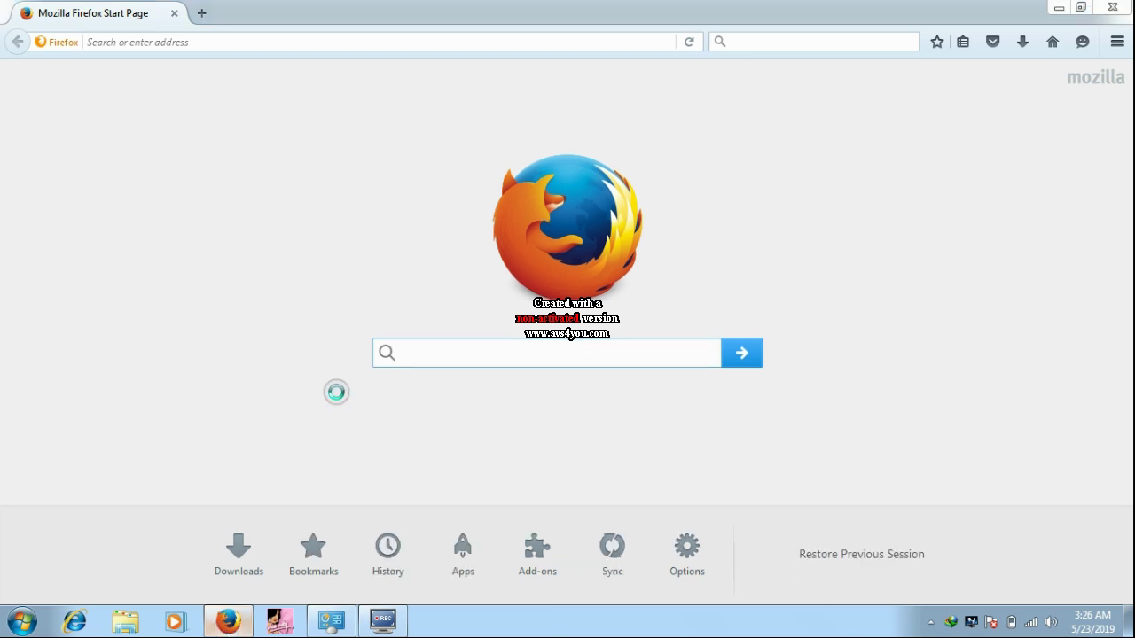
left_click(630, 342)
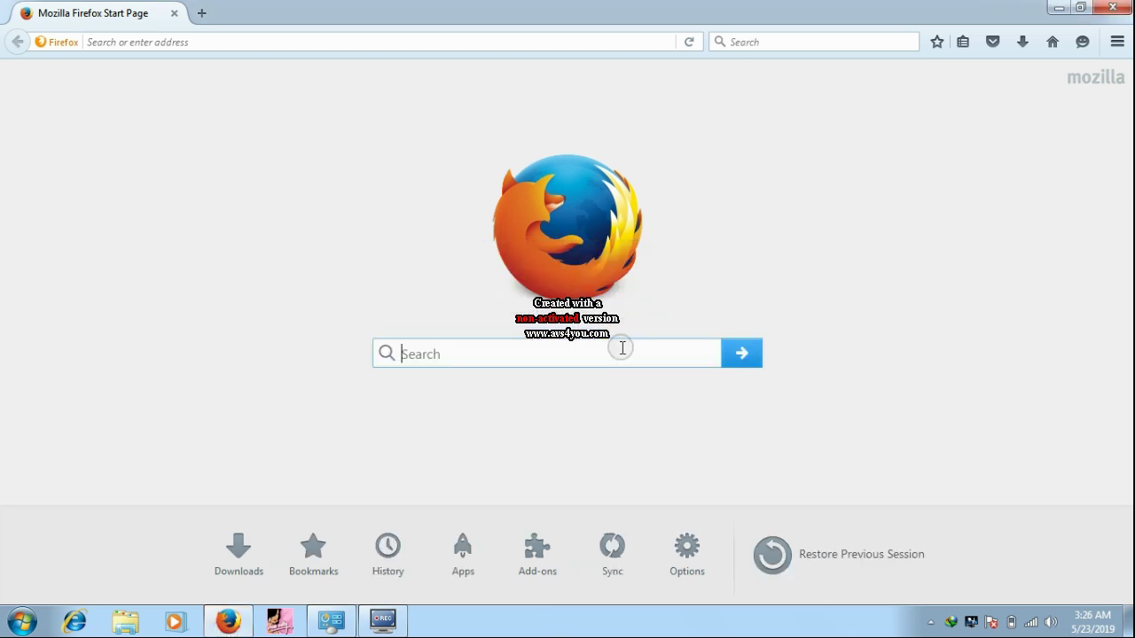
type("fil")
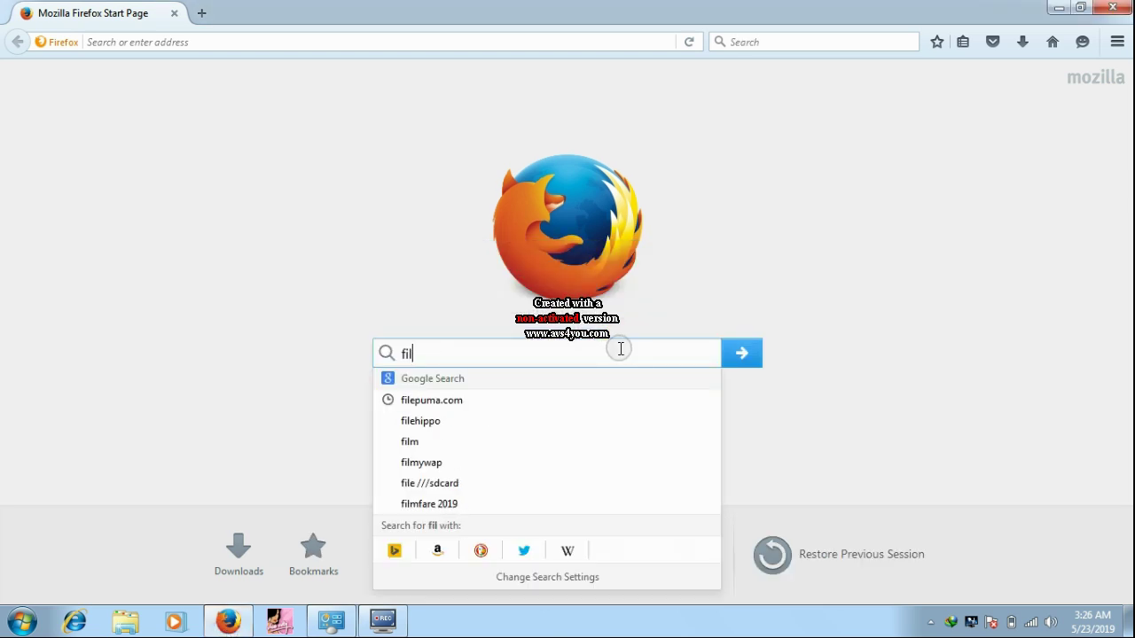
type("epuma")
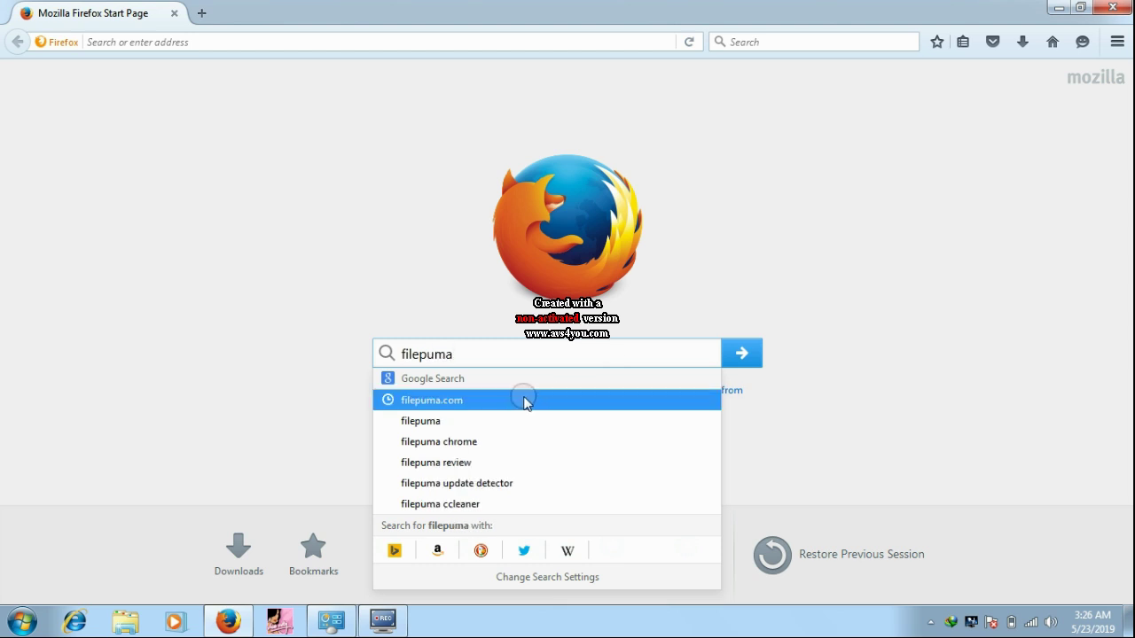
type(".com")
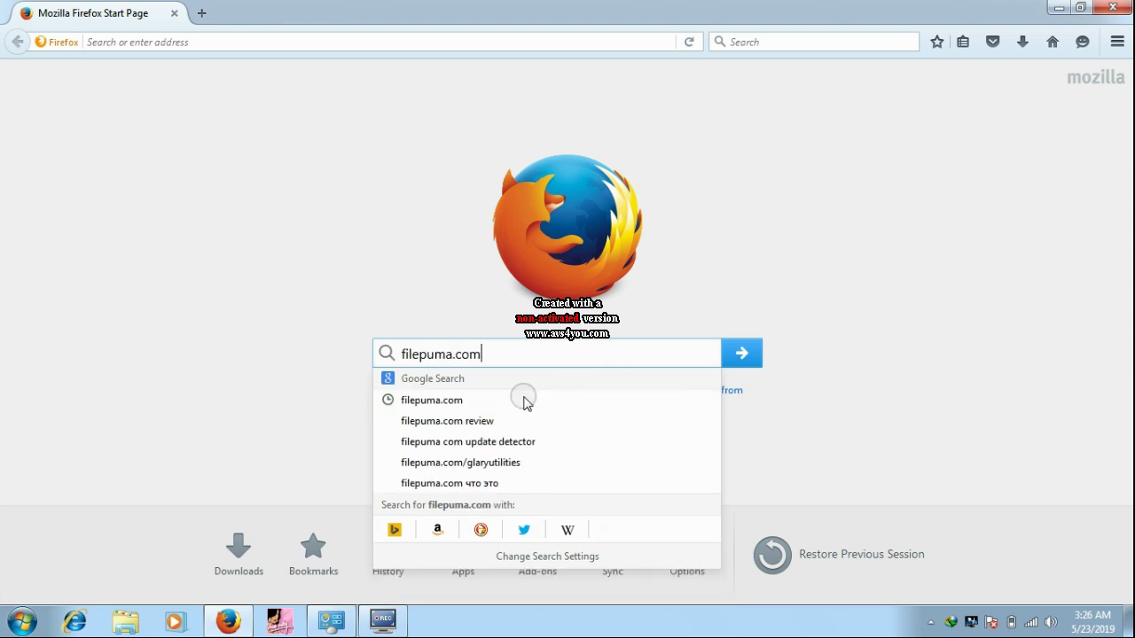
left_click(523, 402)
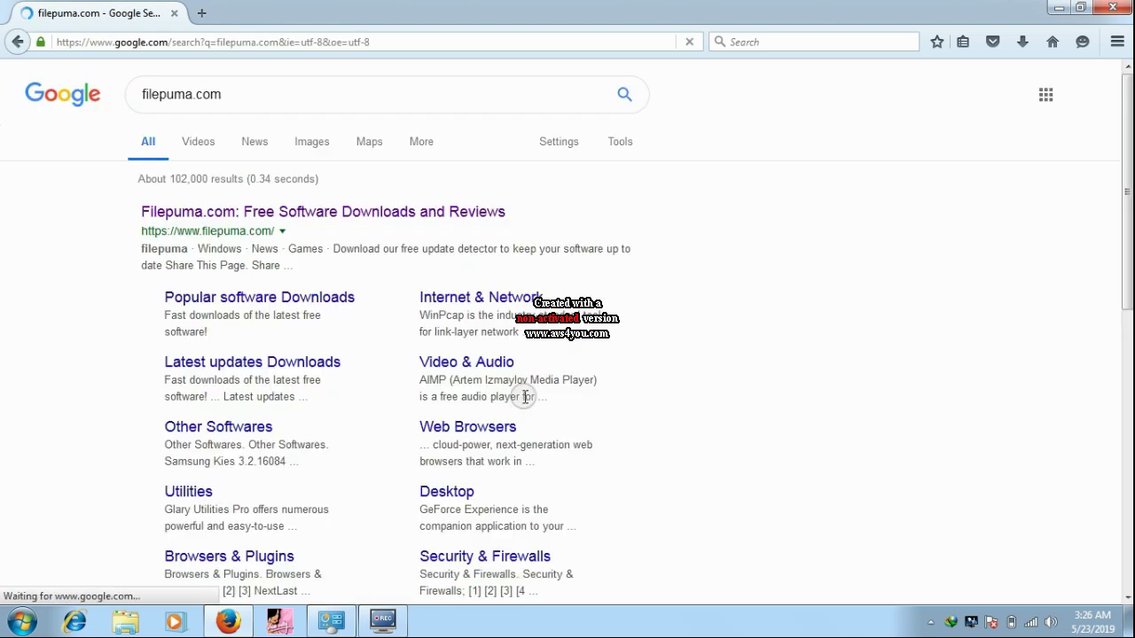
left_click(439, 220)
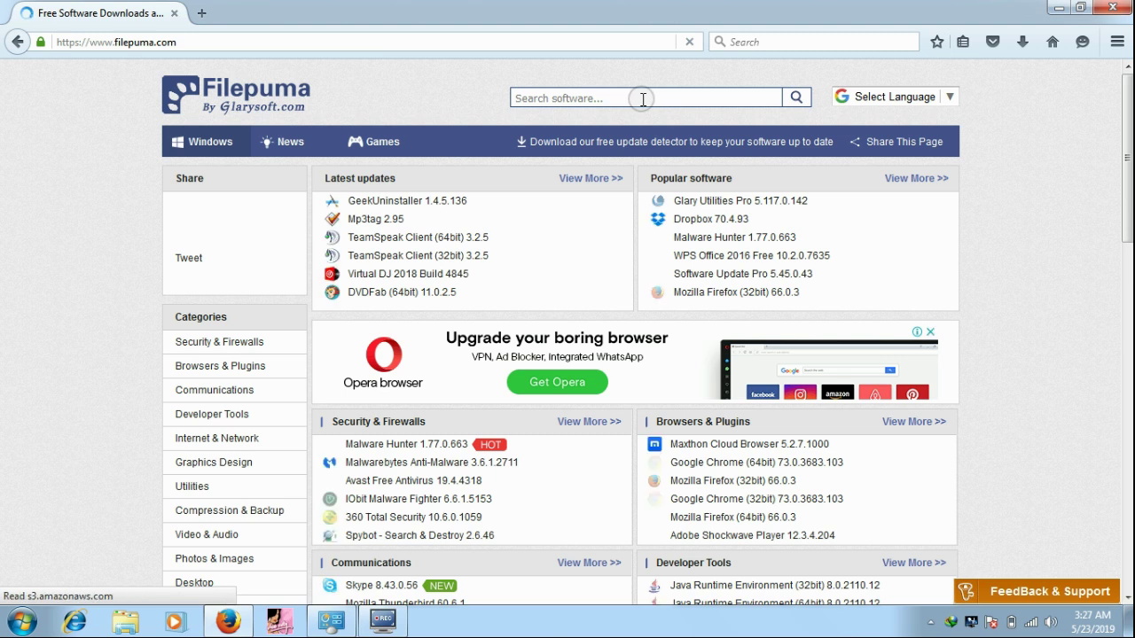
Step: Search the Filepuma site for "avro keyboard"
left_click(642, 99)
type("a")
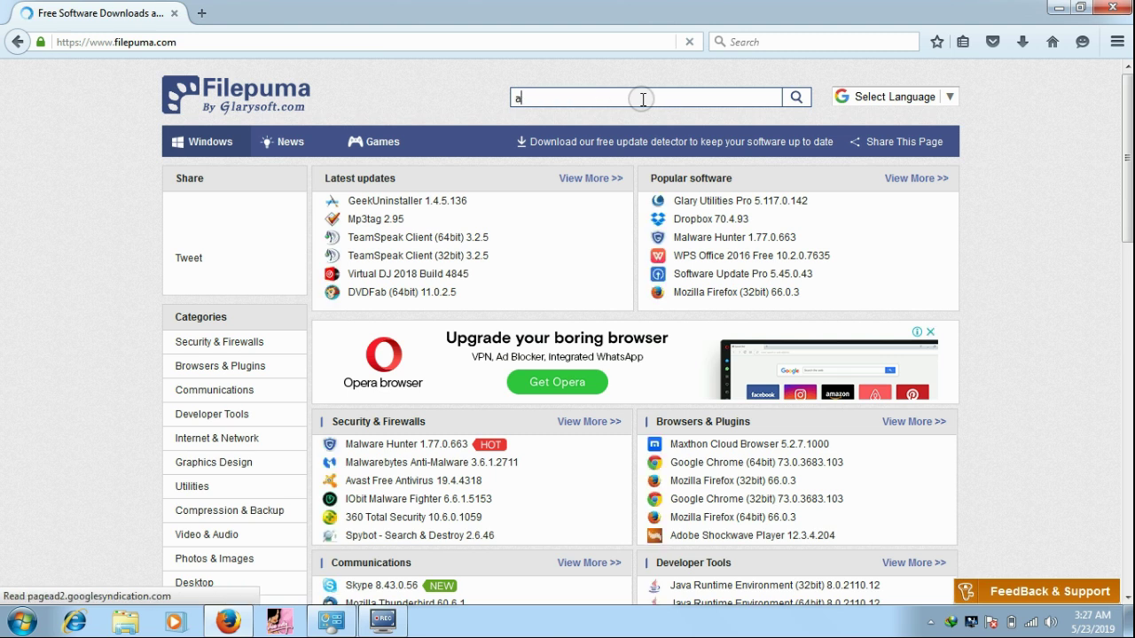
type("vro")
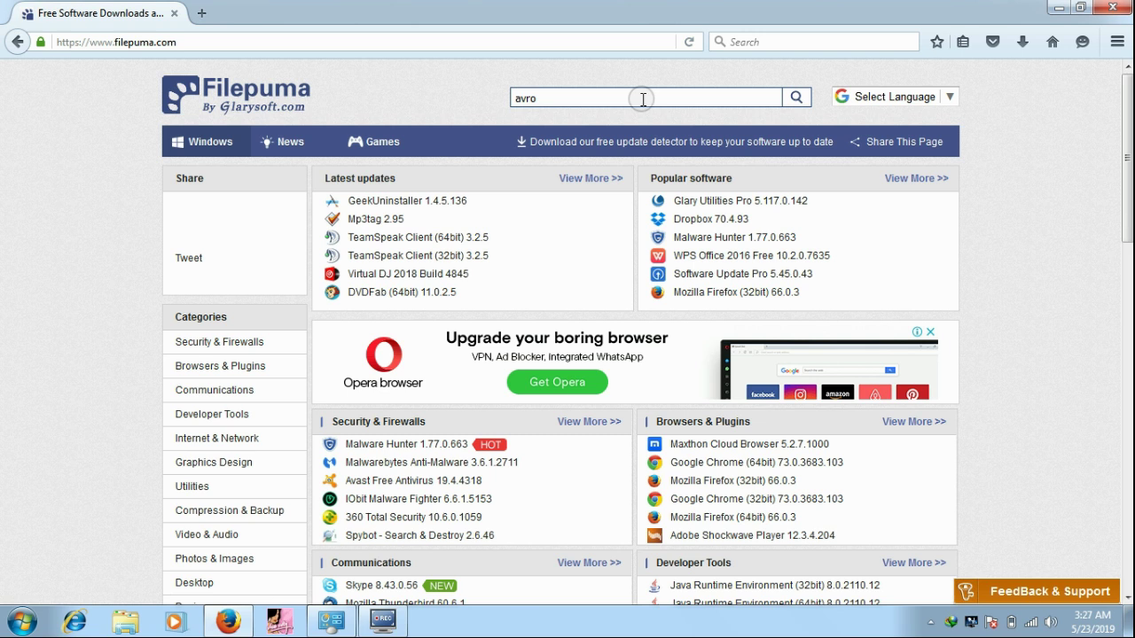
type(" sowfter")
key("BackSpace")
key("BackSpace")
key("BackSpace")
key("BackSpace")
key("BackSpace")
key("BackSpace")
key("BackSpace")
type("keyboard")
key("Return")
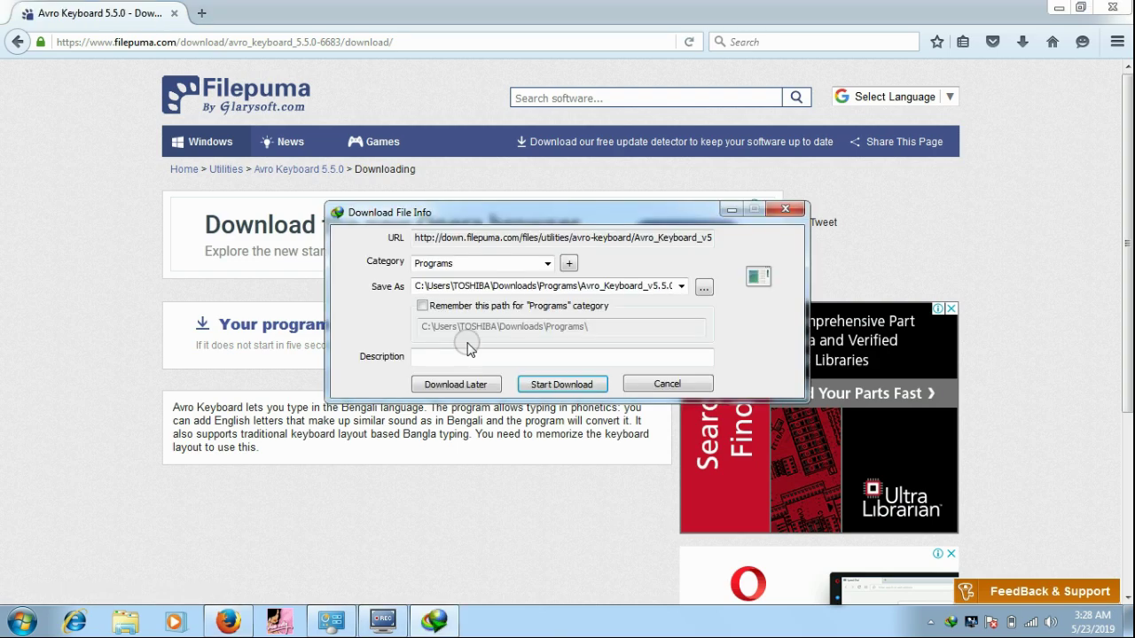
Step: Start downloading the Avro Keyboard 5.5.0 installer to the Programs download folder and minimize the browser
left_click(549, 387)
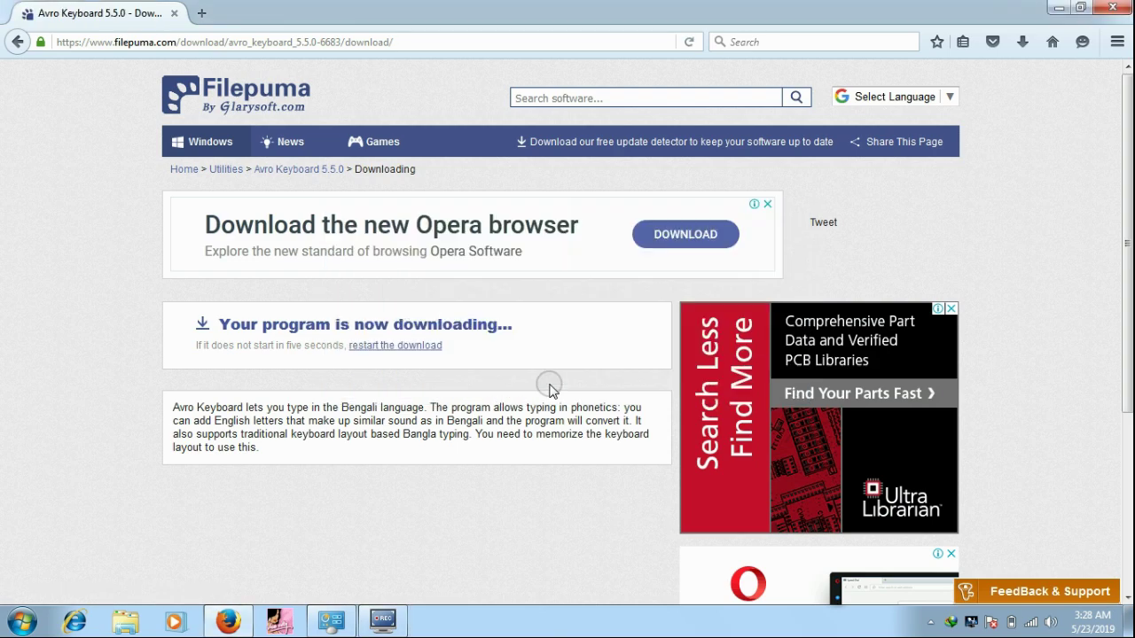
left_click(1056, 8)
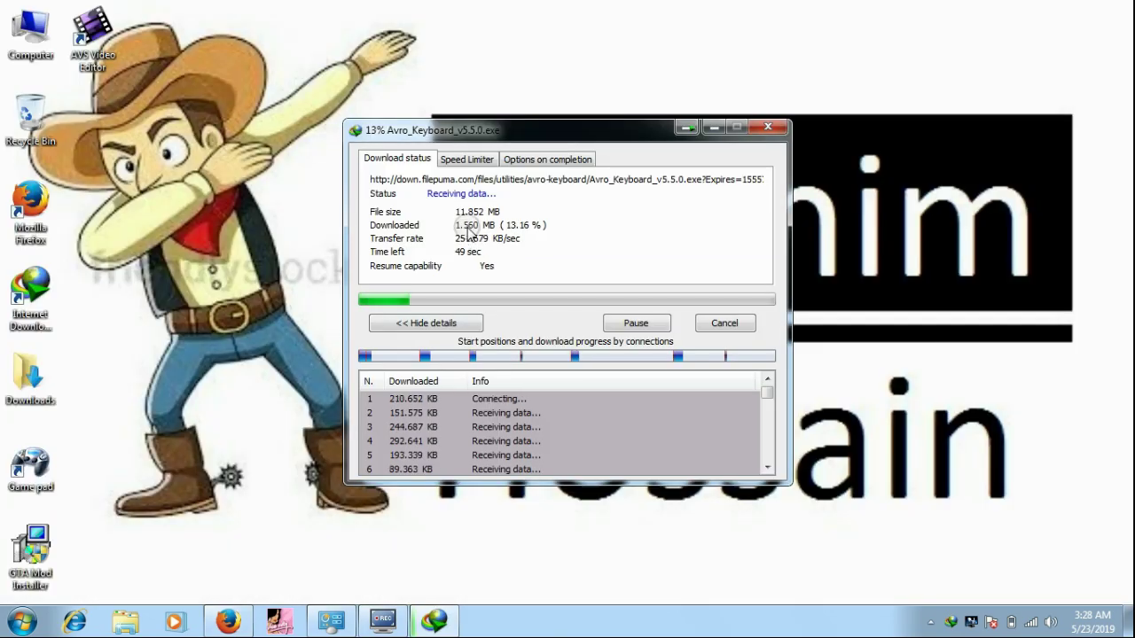
Step: Look through the running download's speed limiter and completion options, and return to its status
left_click(467, 159)
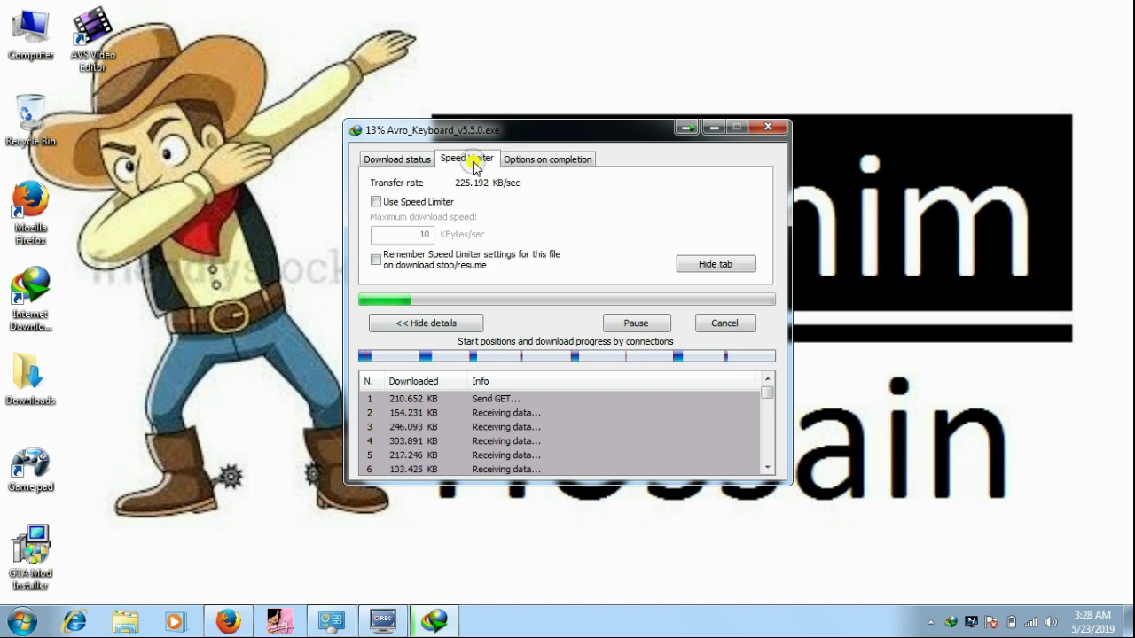
left_click(543, 162)
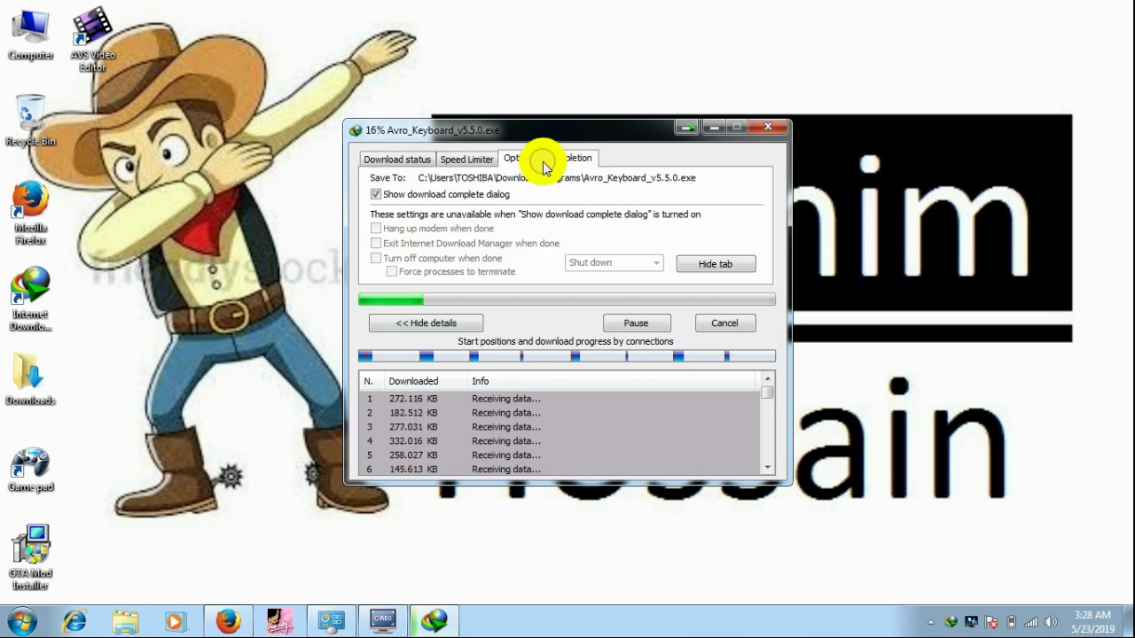
left_click(406, 161)
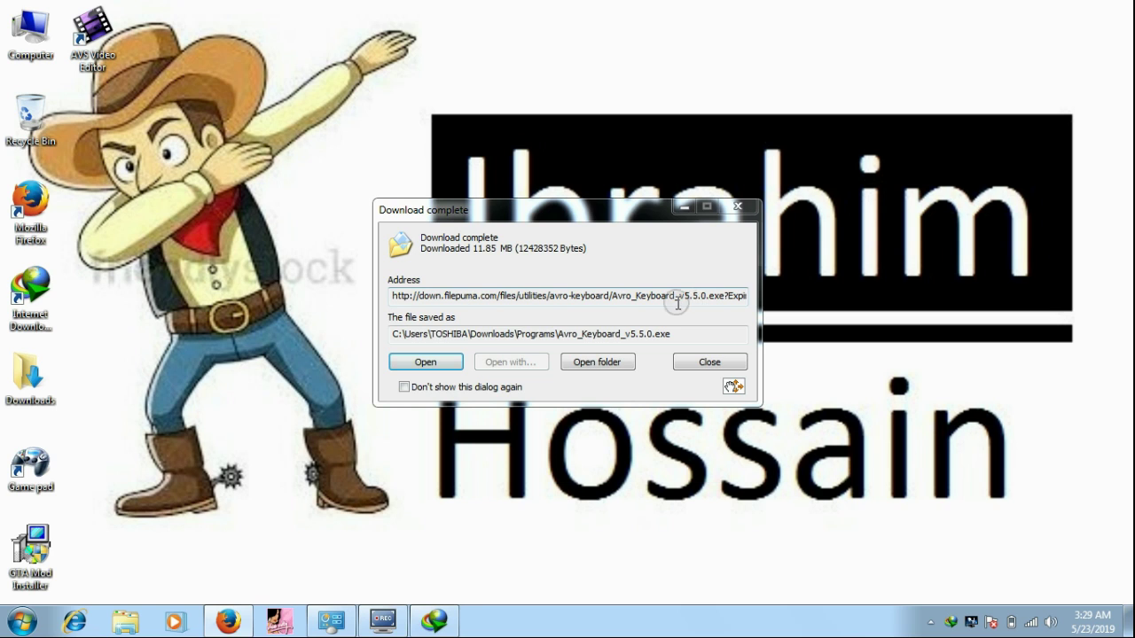
Step: Open the folder containing the finished download and run the Avro_Keyboard_v5.5.0 installer
left_click(620, 362)
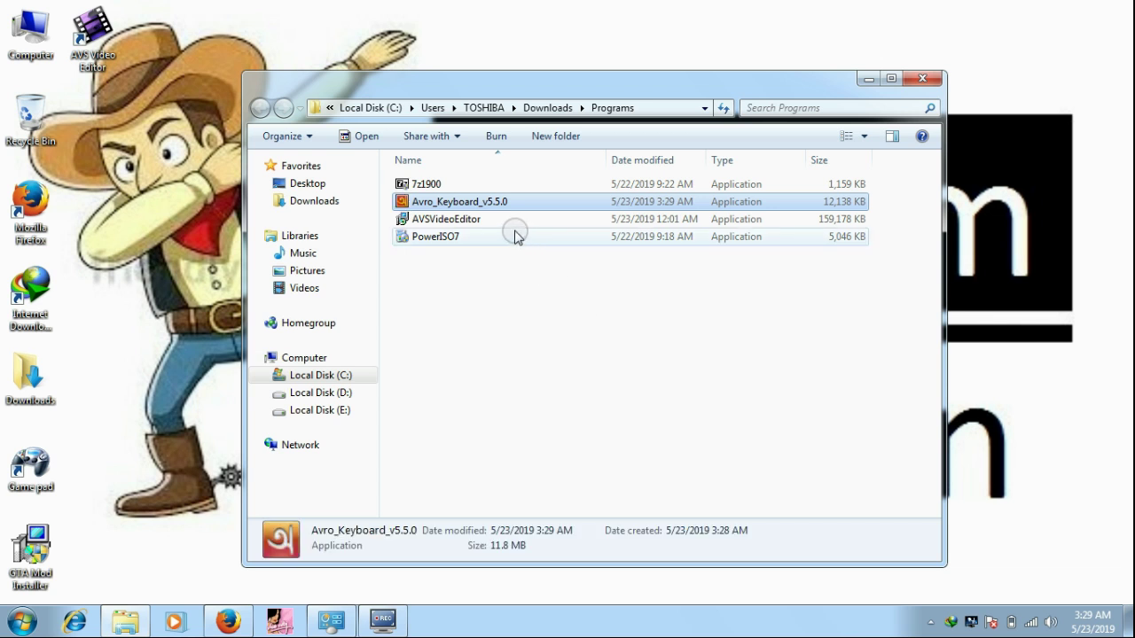
left_click(507, 203)
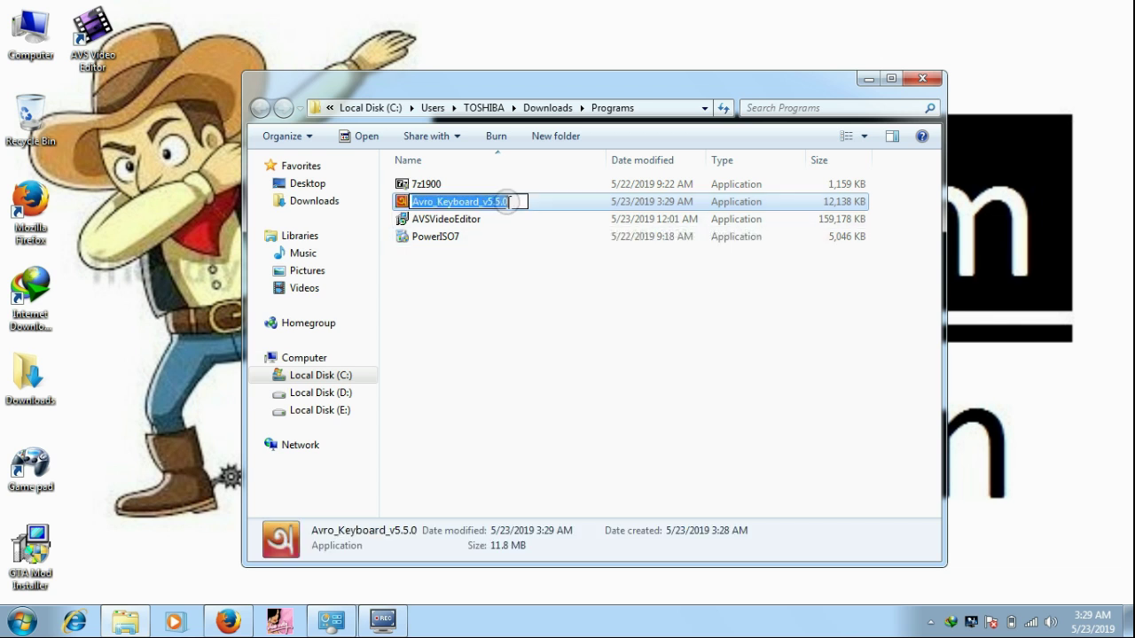
left_click(542, 203)
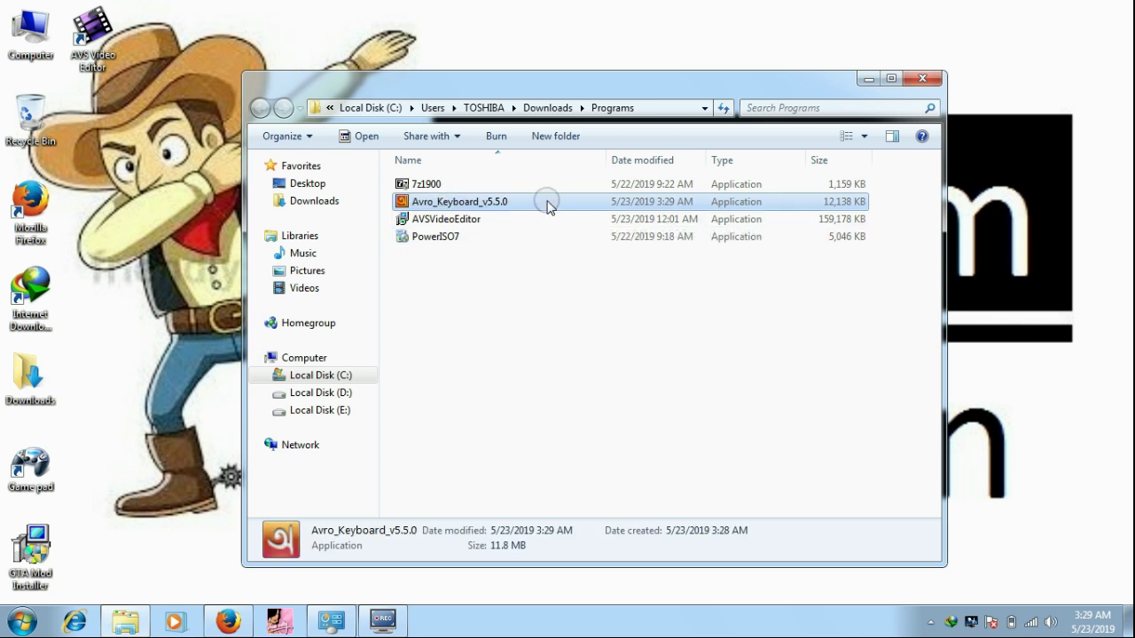
right_click(547, 203)
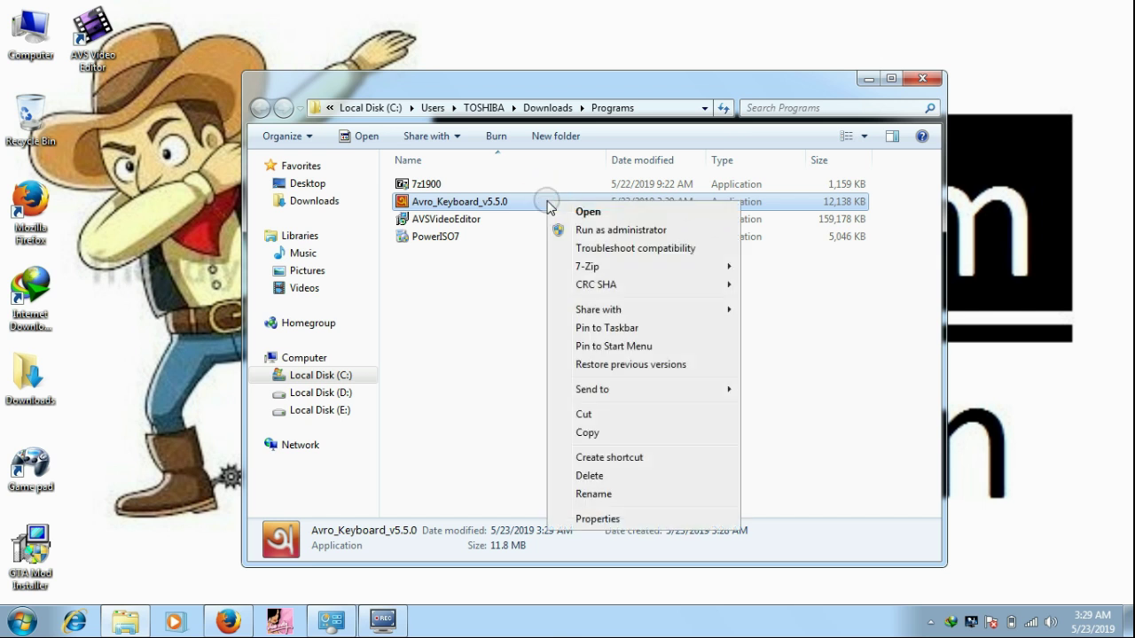
left_click(567, 214)
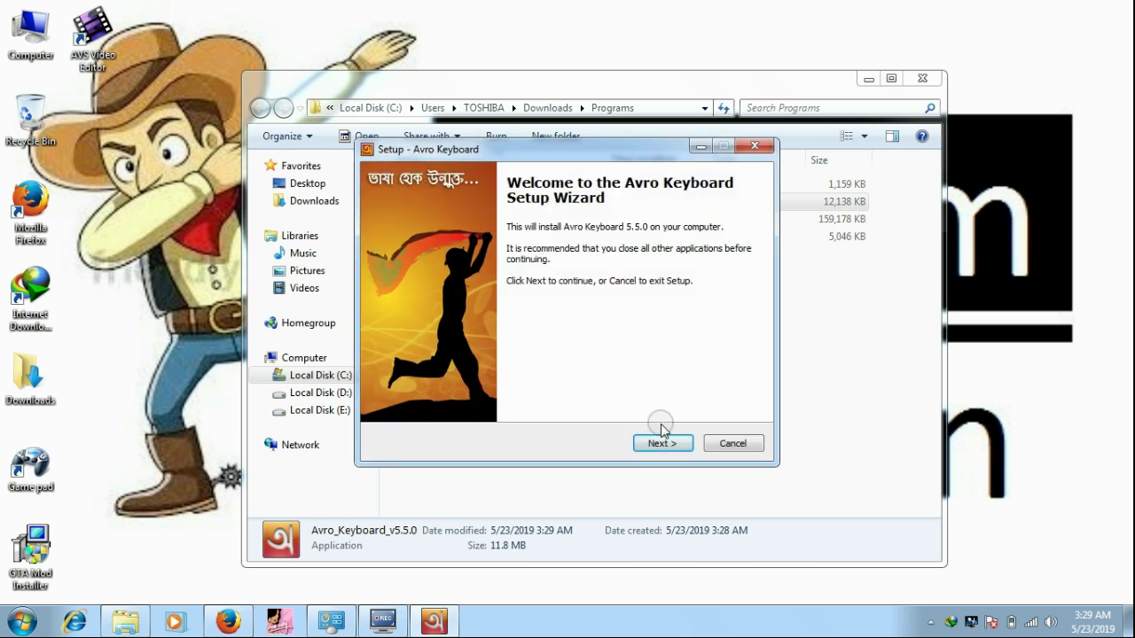
Step: Continue the Avro Keyboard setup, accept the license agreement and close the Programs folder window
left_click(662, 434)
left_click(926, 79)
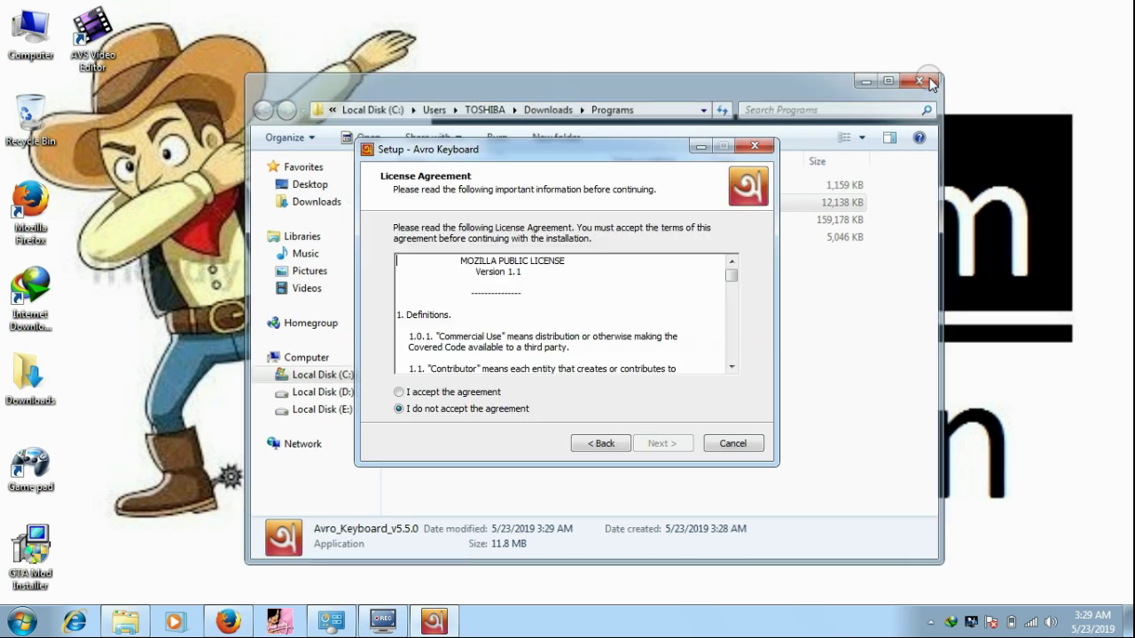
left_click(444, 393)
left_click(657, 444)
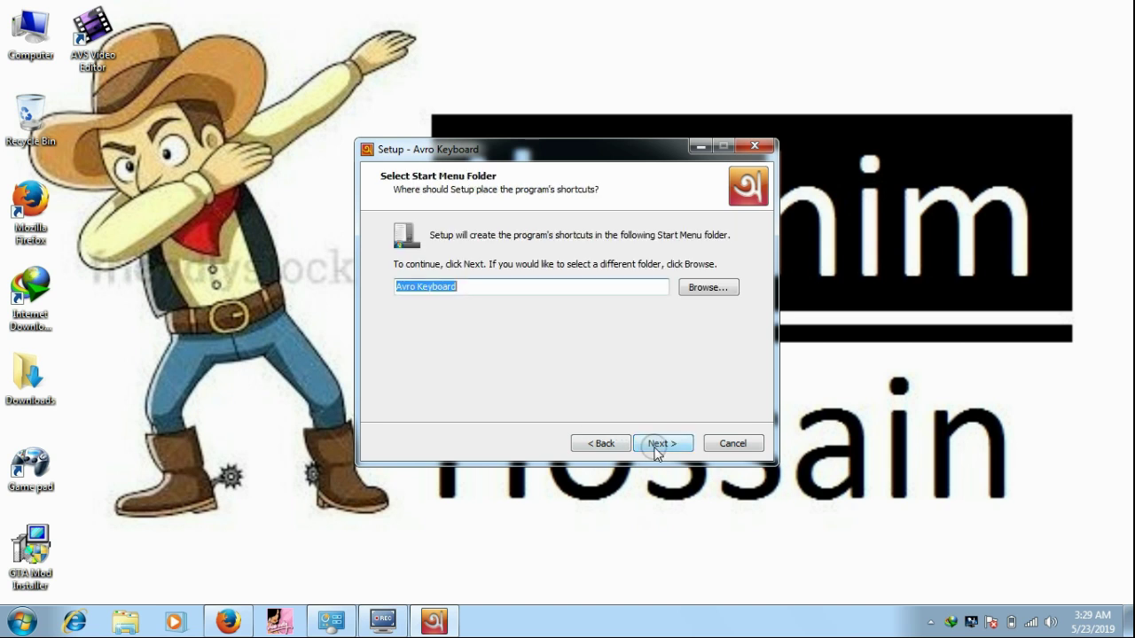
Step: Install Avro Keyboard with the default Start Menu folder and the Bangla (Bangladesh) input language, and finish the setup
left_click(656, 444)
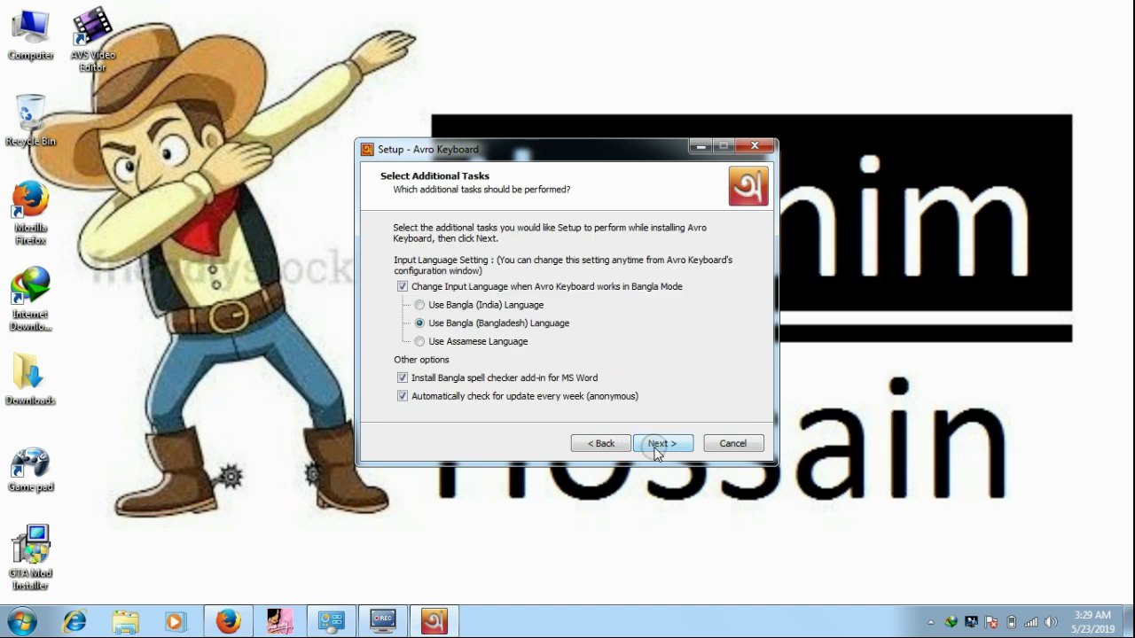
left_click(656, 448)
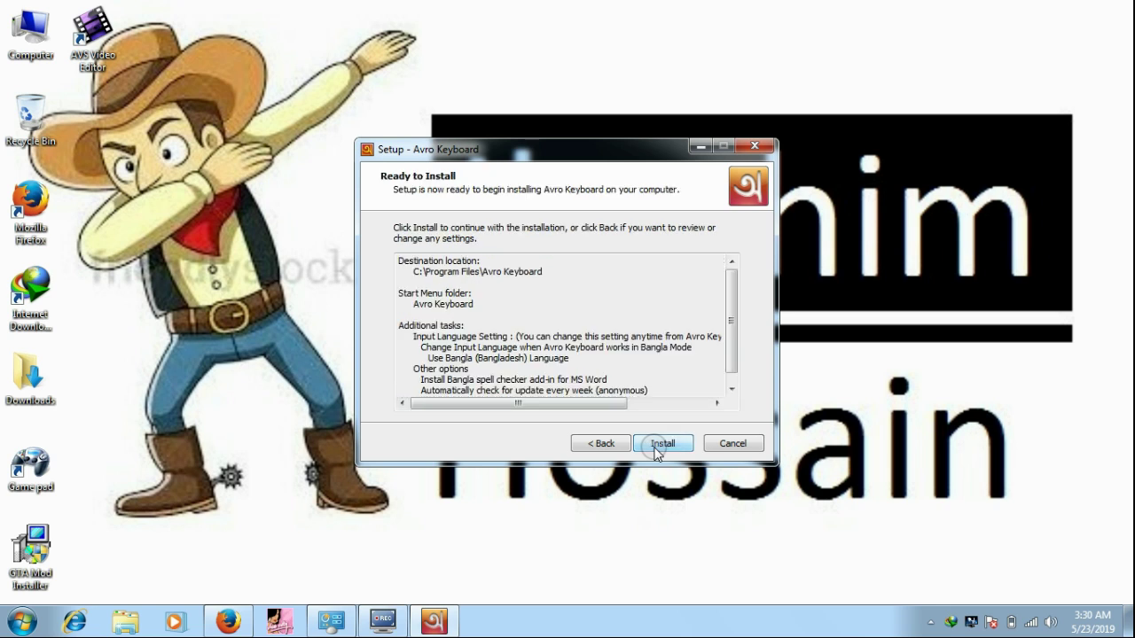
left_click(657, 450)
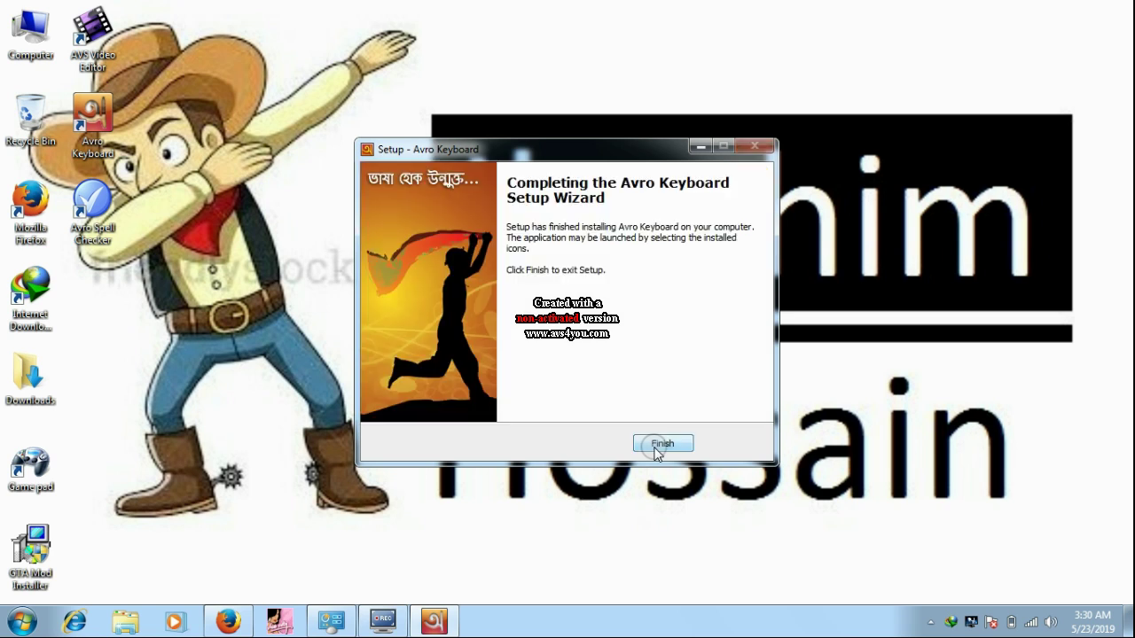
left_click(660, 446)
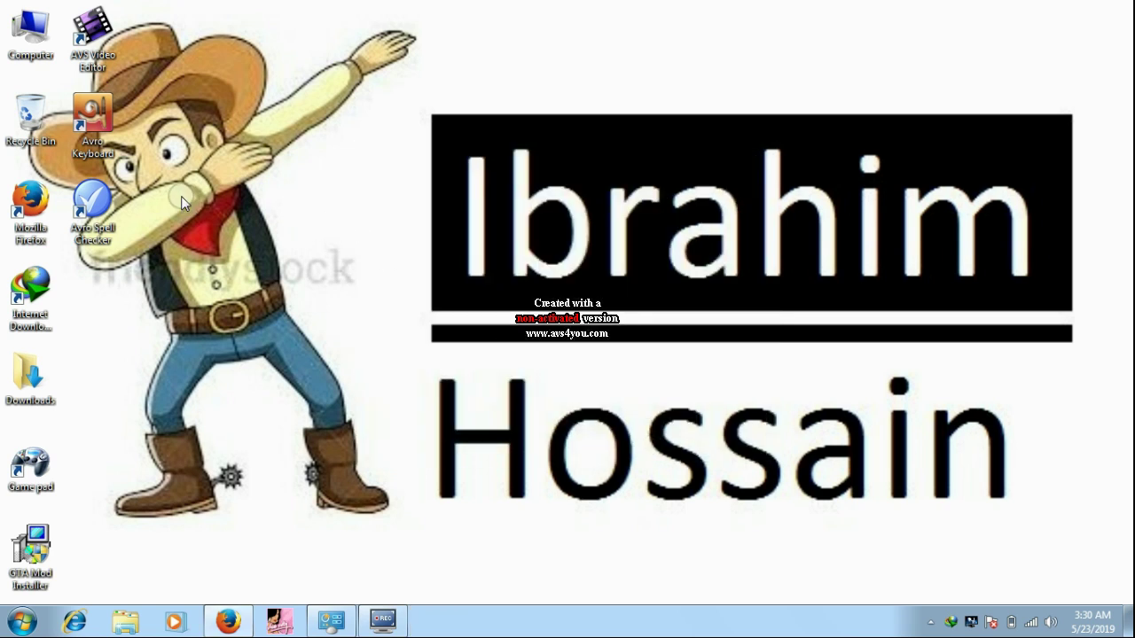
Step: Launch the newly installed Avro Keyboard from the desktop
left_click(107, 149)
double_click(96, 122)
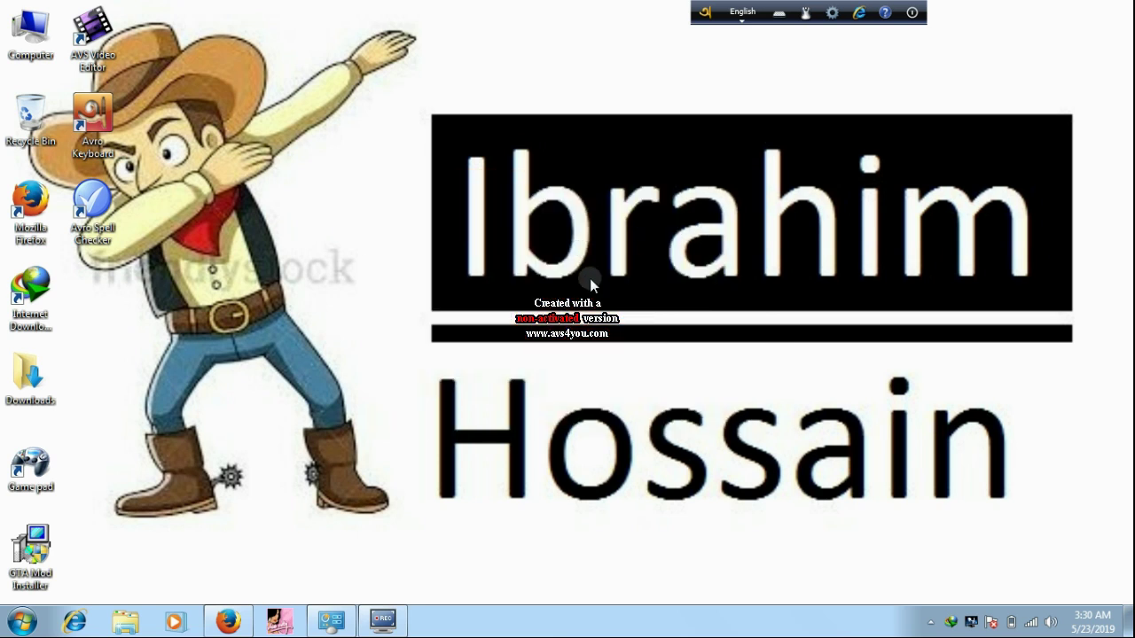
Step: View the Avro Phonetic keyboard layout nearer the middle of the screen, and close the Layout Viewer
left_click(778, 14)
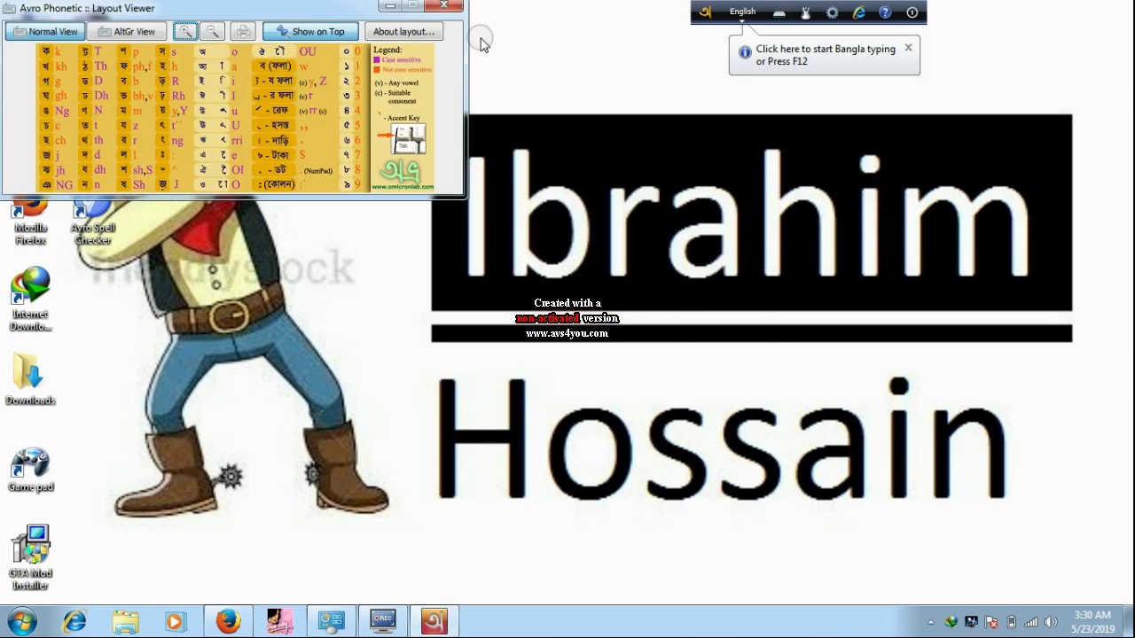
left_click_drag(330, 8, 521, 74)
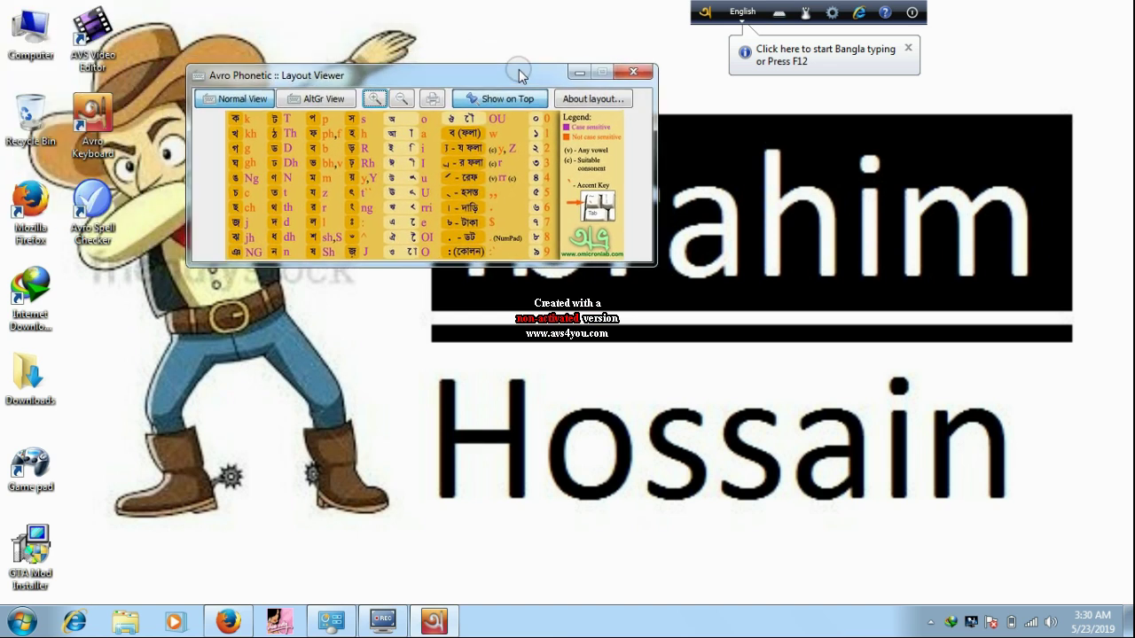
left_click(634, 73)
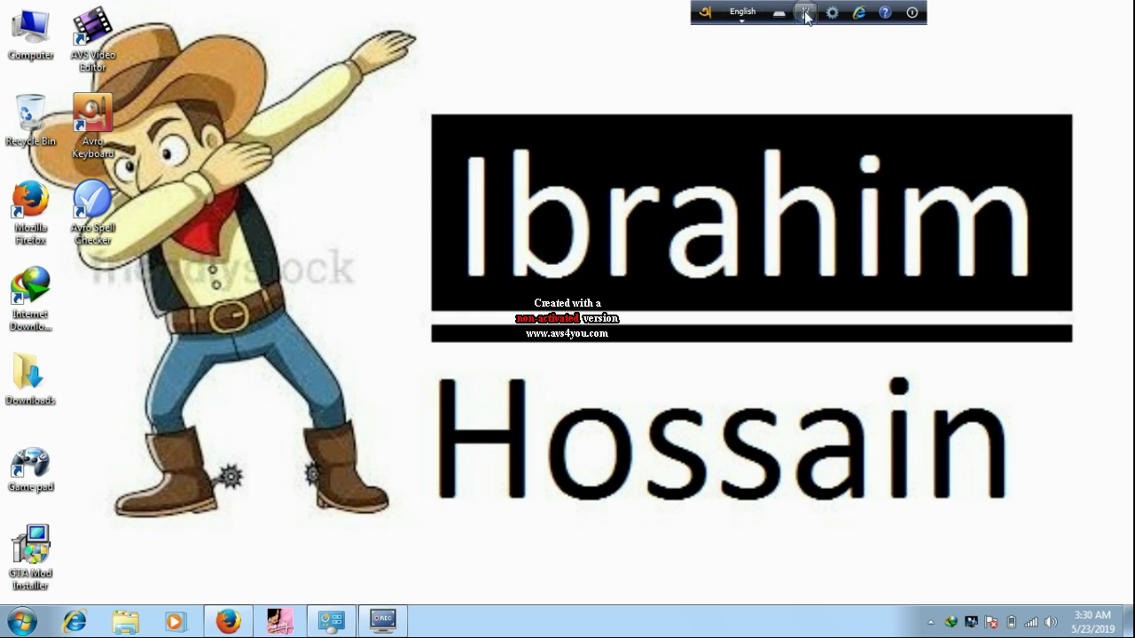
Step: Open the Avro Mouse window near the middle of the screen and place a new sticky note just below it
left_click(805, 15)
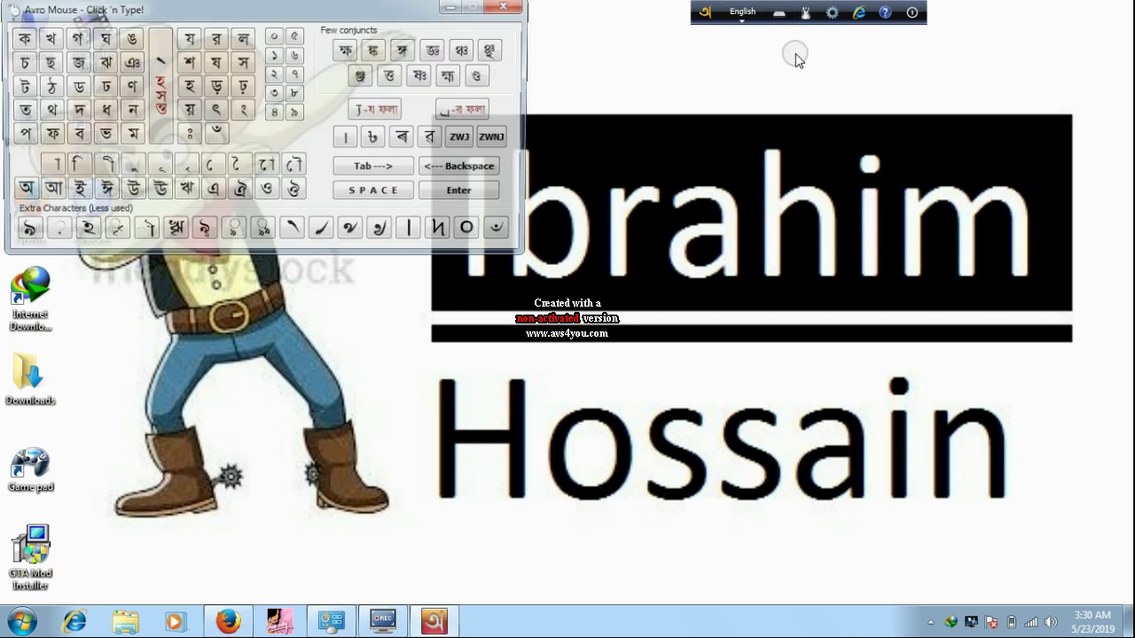
left_click_drag(427, 9, 808, 46)
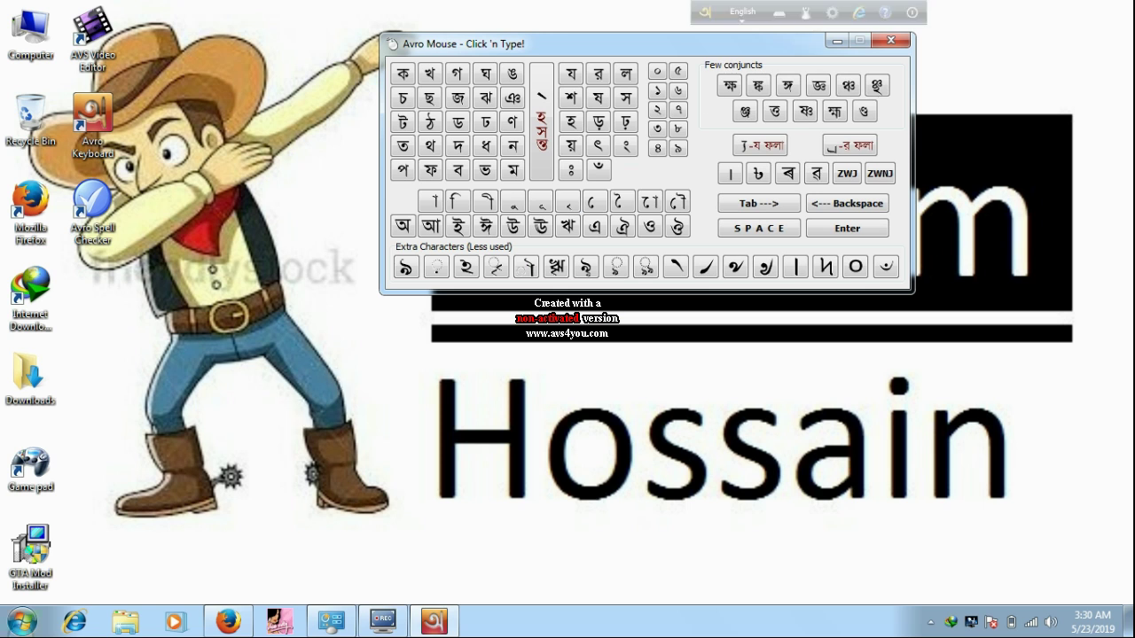
left_click(21, 621)
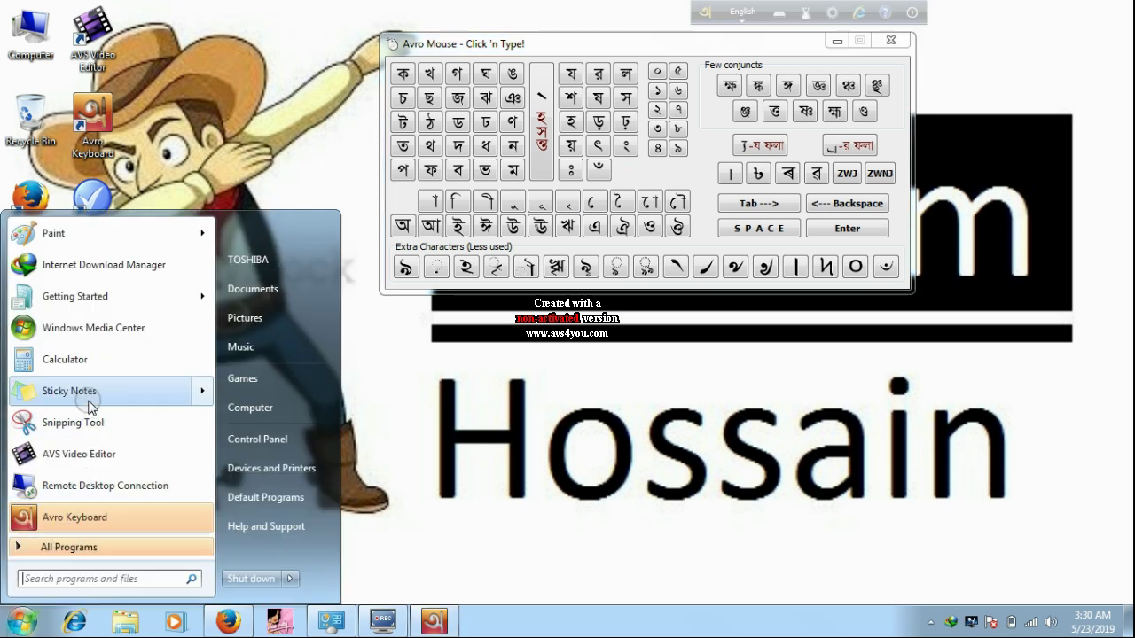
left_click(111, 398)
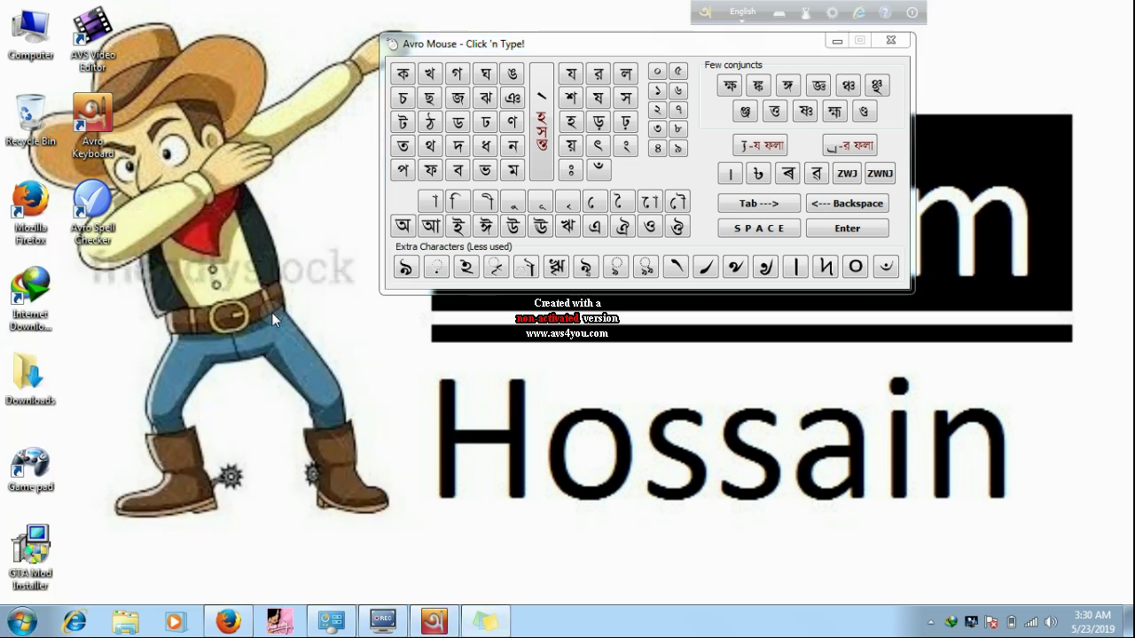
left_click_drag(1013, 101, 280, 313)
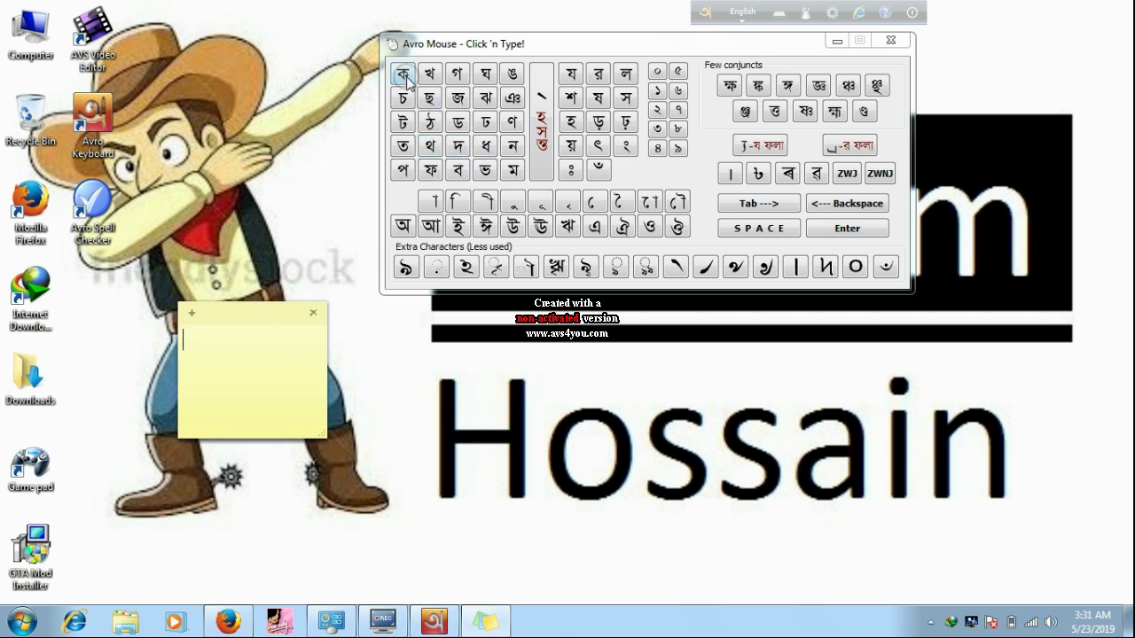
Step: Enter the Bangla letters কখগঘঙচছ in the sticky note using Avro Mouse
left_click(458, 78)
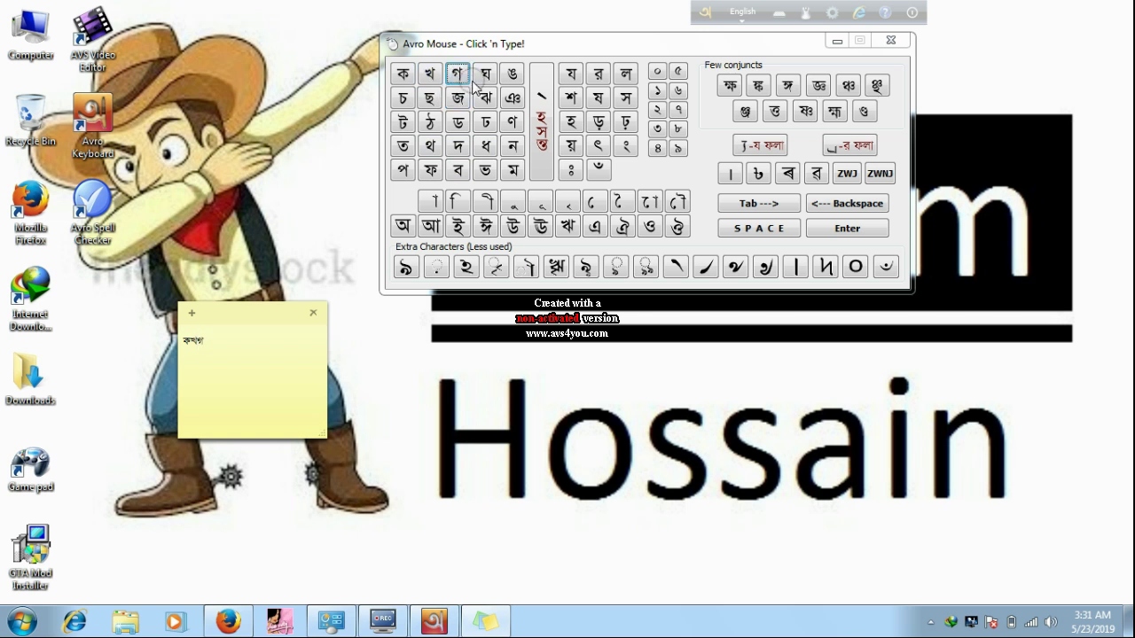
left_click(481, 79)
left_click(510, 75)
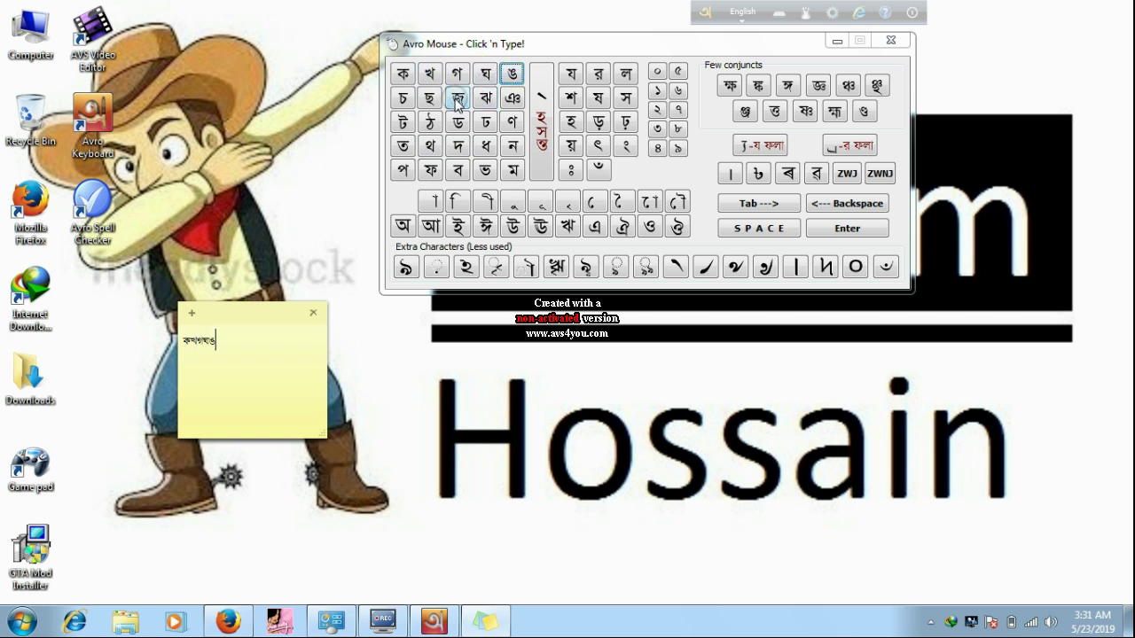
left_click(404, 95)
left_click(428, 98)
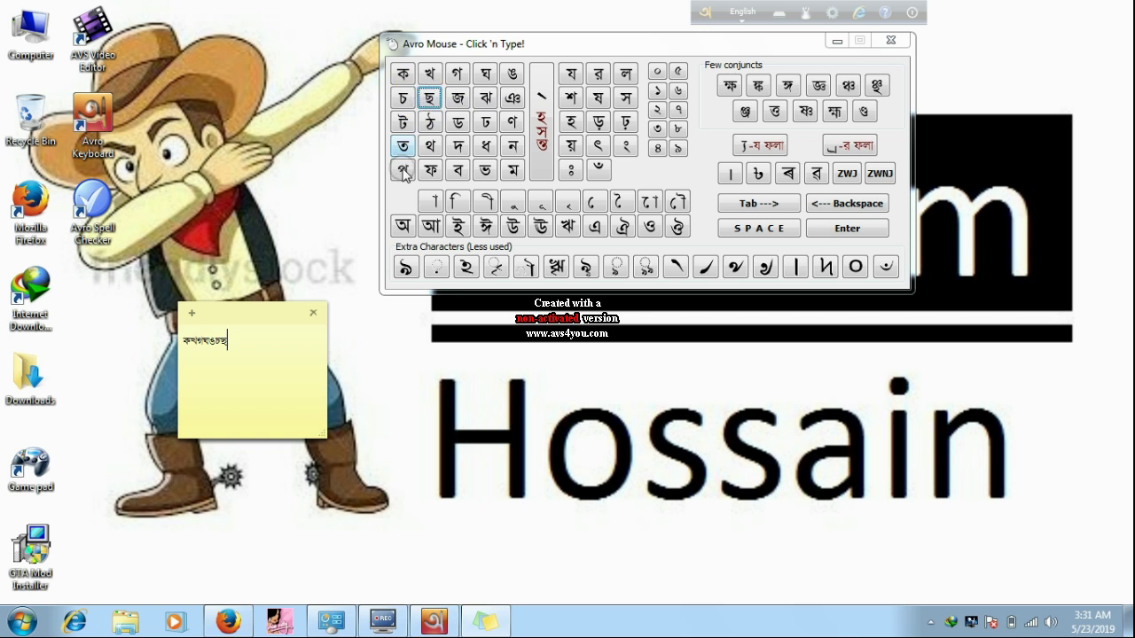
Step: Delete the sticky note containing the Bangla test letters
left_click(313, 313)
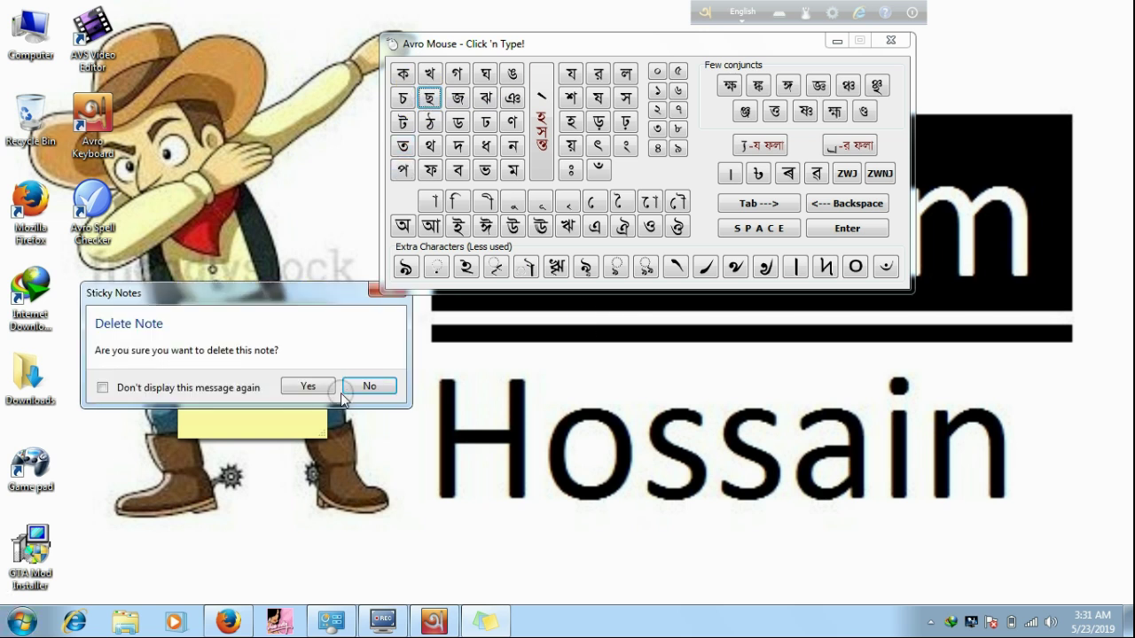
left_click(359, 387)
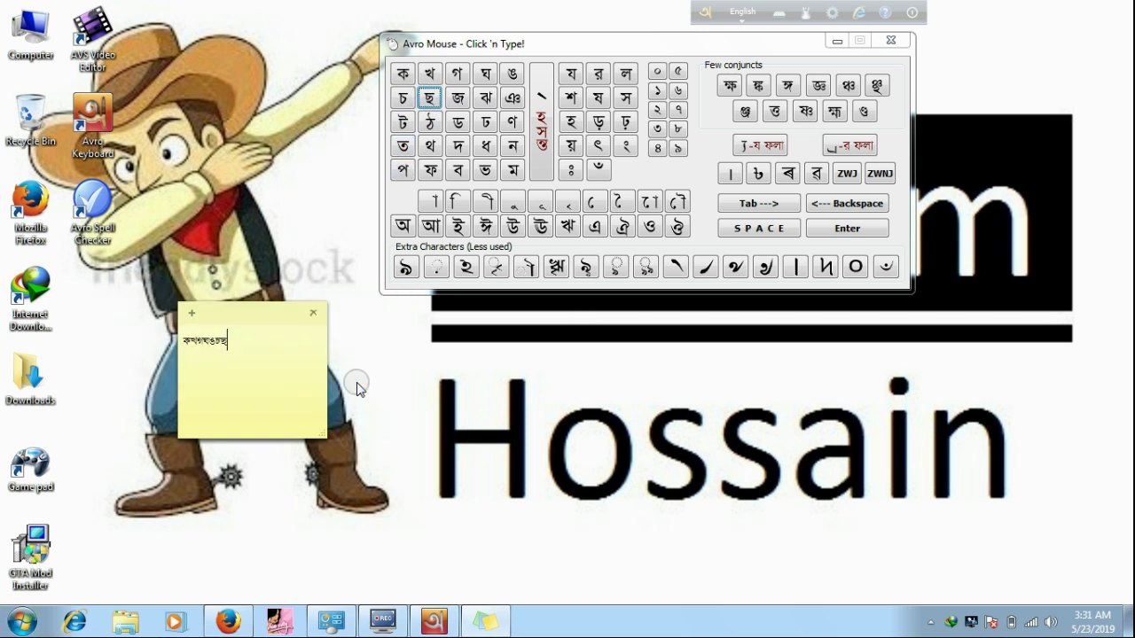
left_click(311, 314)
left_click(307, 385)
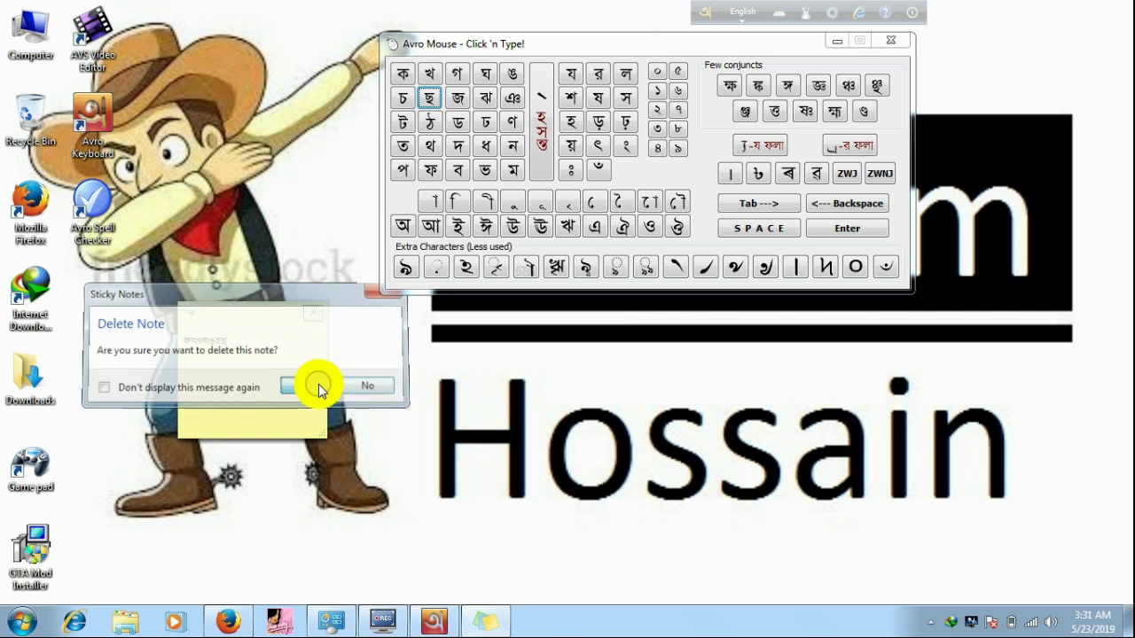
Step: Try entering the Bangla letters কছজড in the Windows program search with Avro Mouse, and dismiss the search
left_click(15, 620)
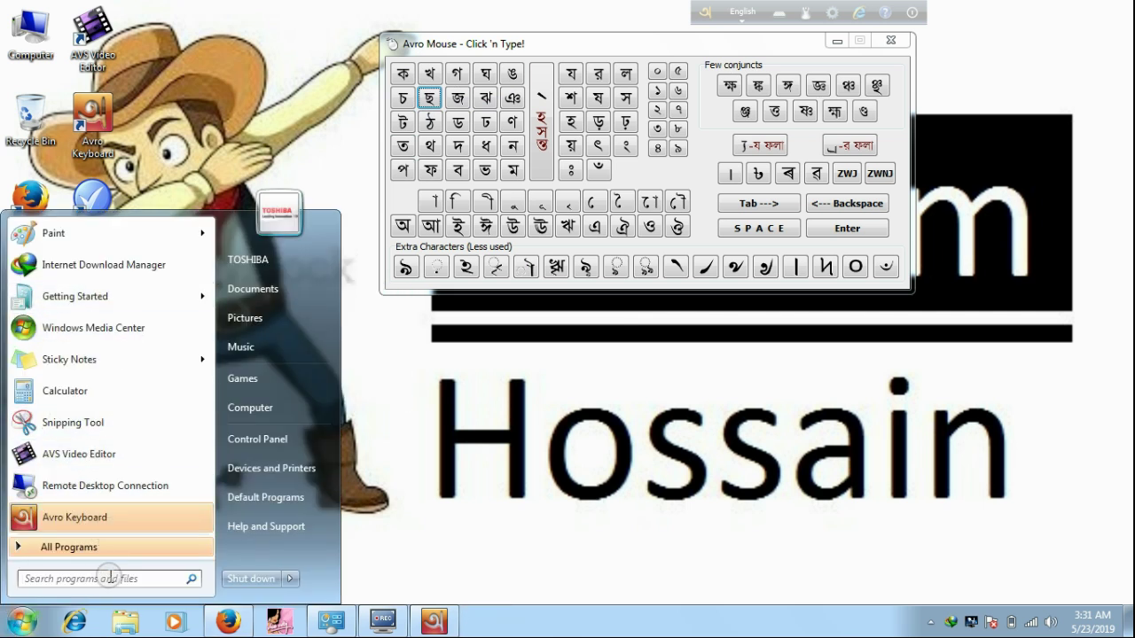
left_click(112, 577)
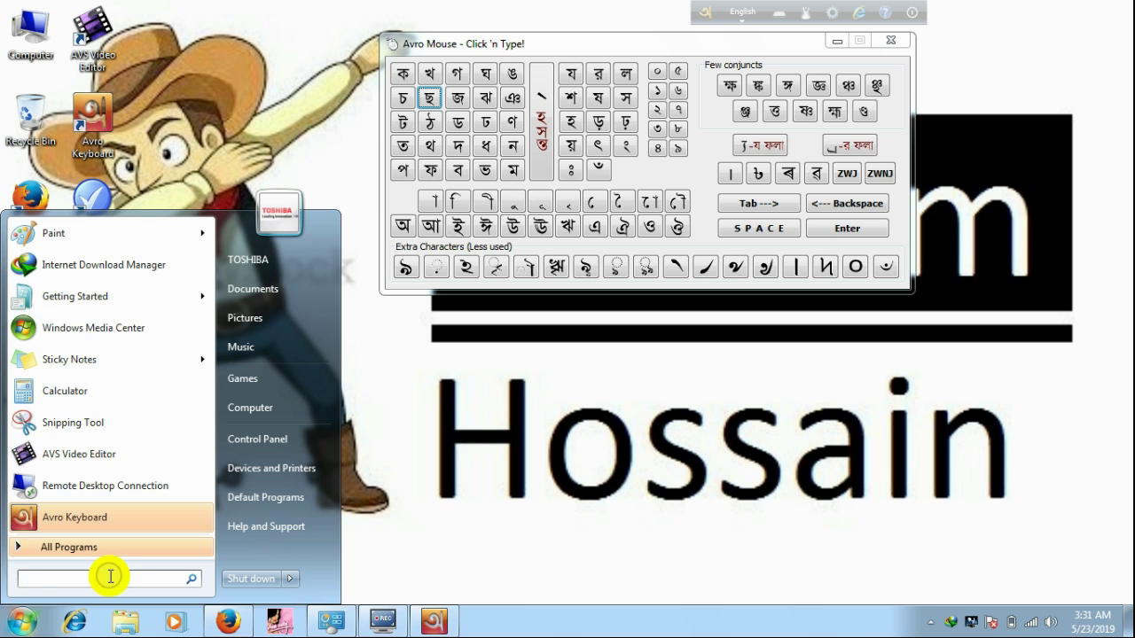
left_click(403, 75)
left_click(430, 98)
left_click(457, 98)
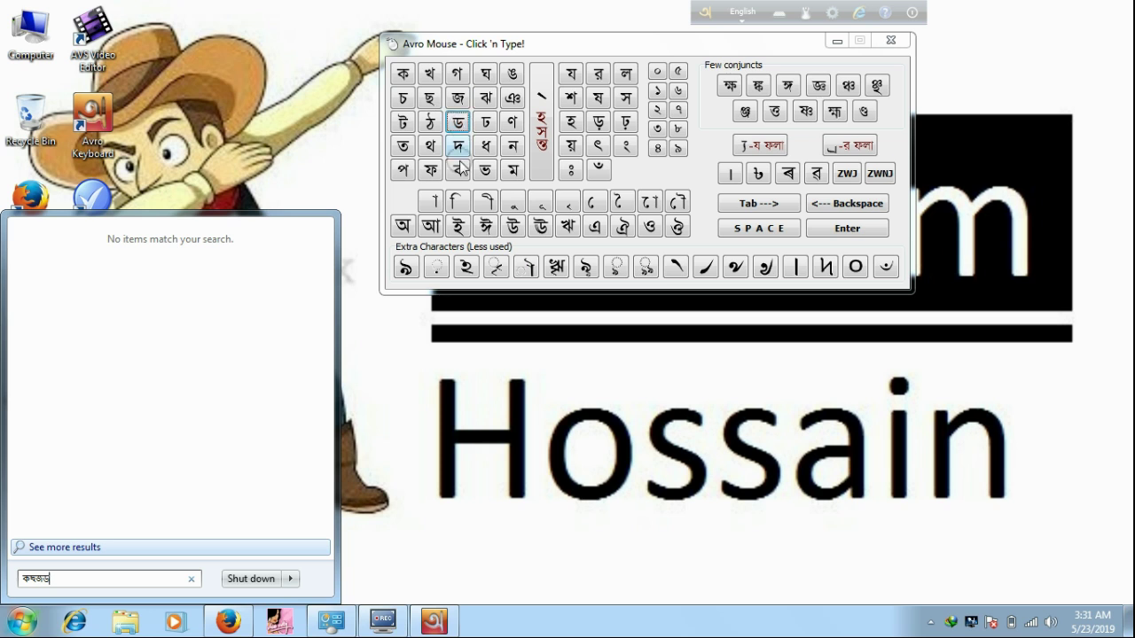
left_click(438, 451)
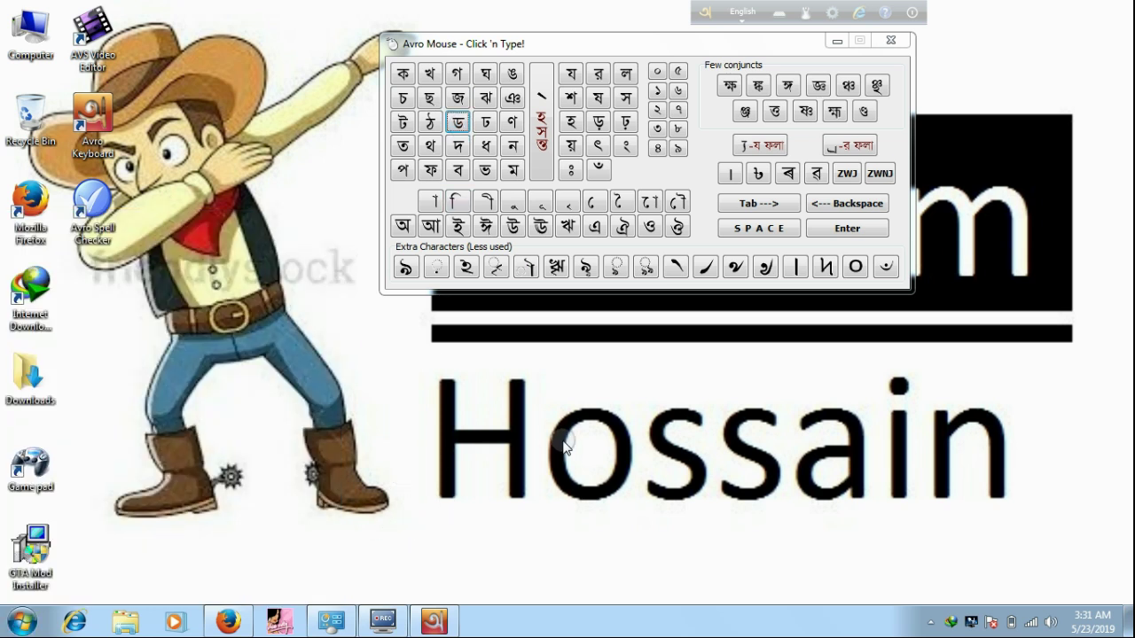